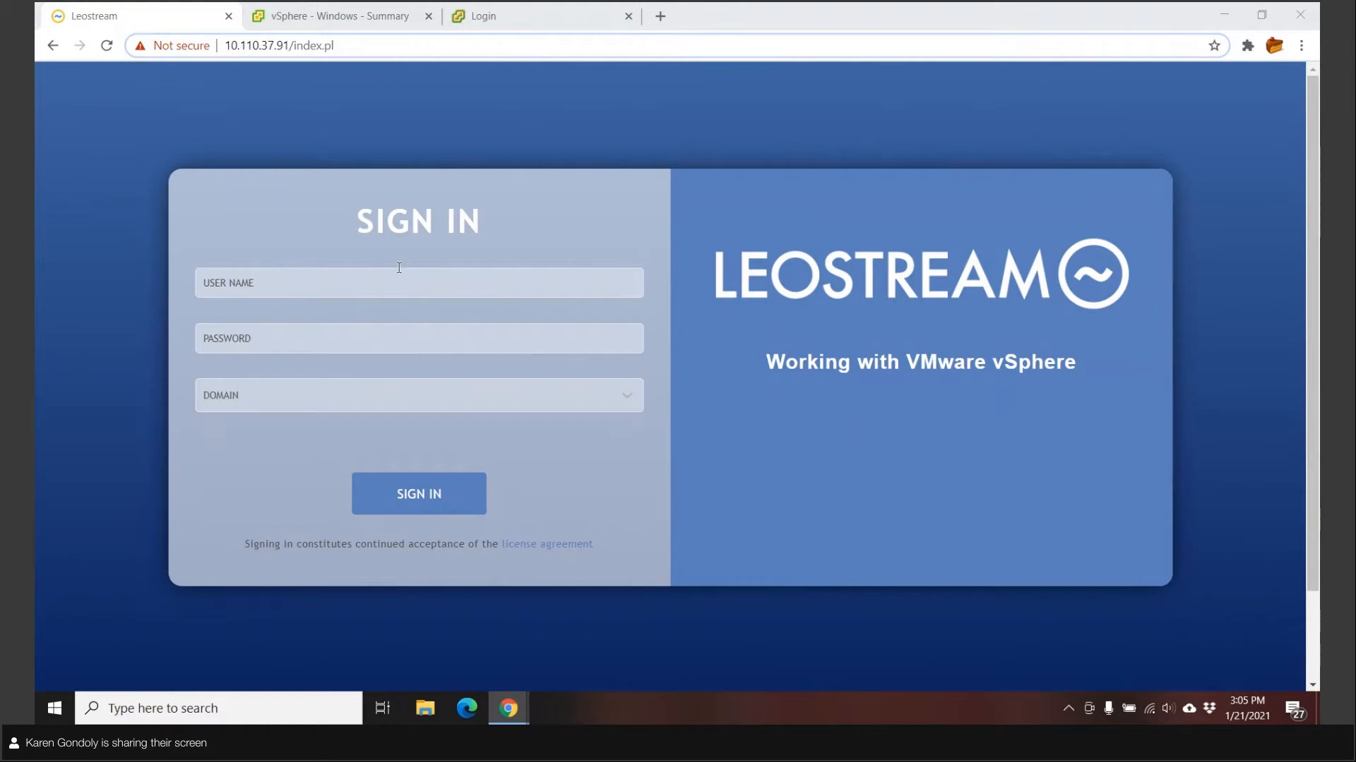
Sign in to the Connection Broker as admin with the administrator password
click(399, 272)
text(admin)
key(Tab)
text(p)
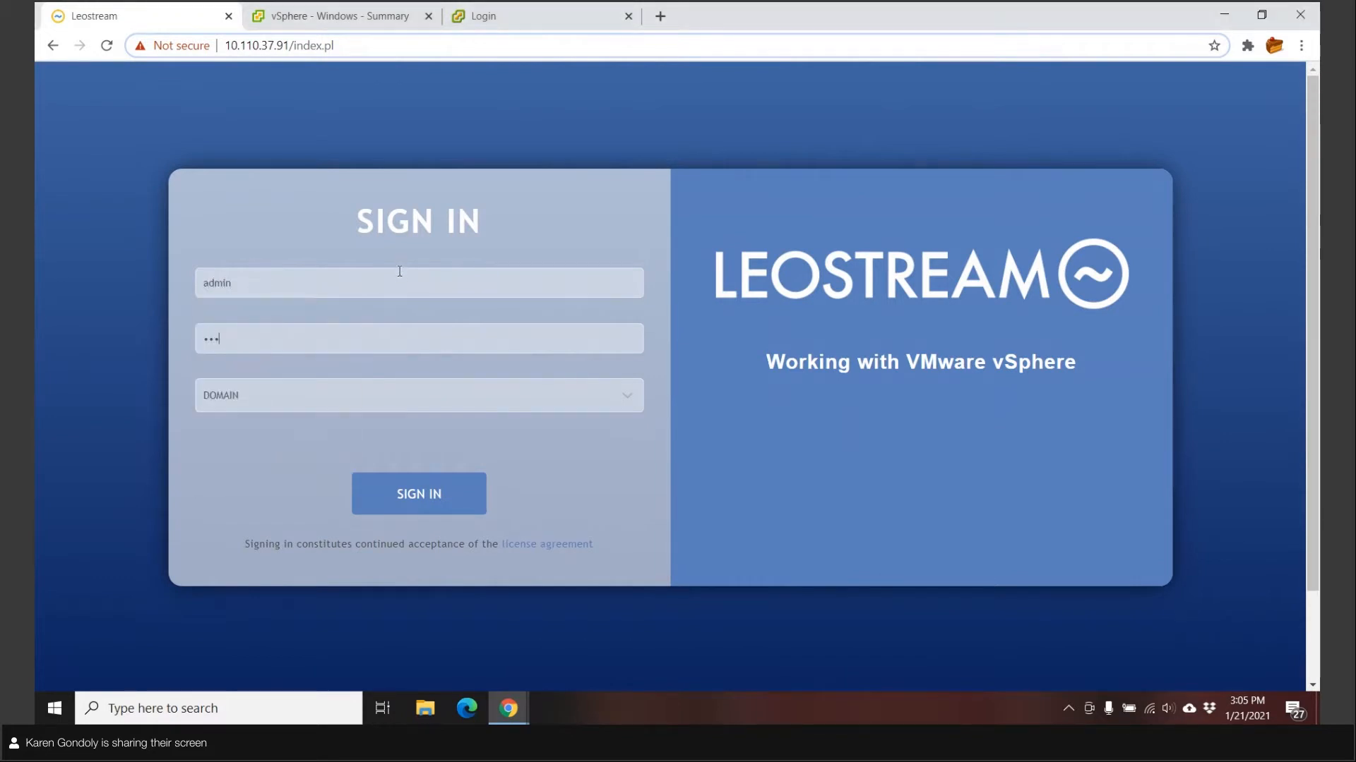
key(Return)
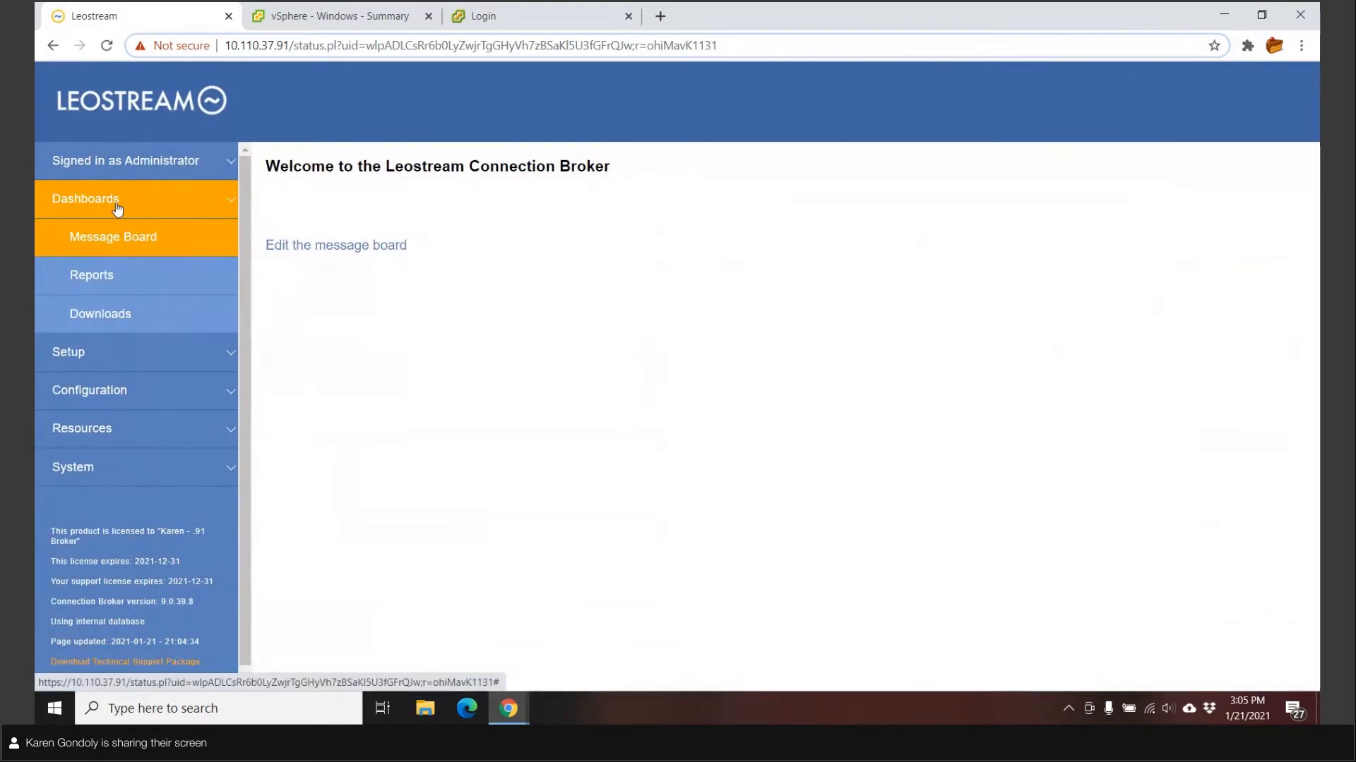
Go to Setup > Centers and open the vCenter Server 6.7 center for editing
click(83, 373)
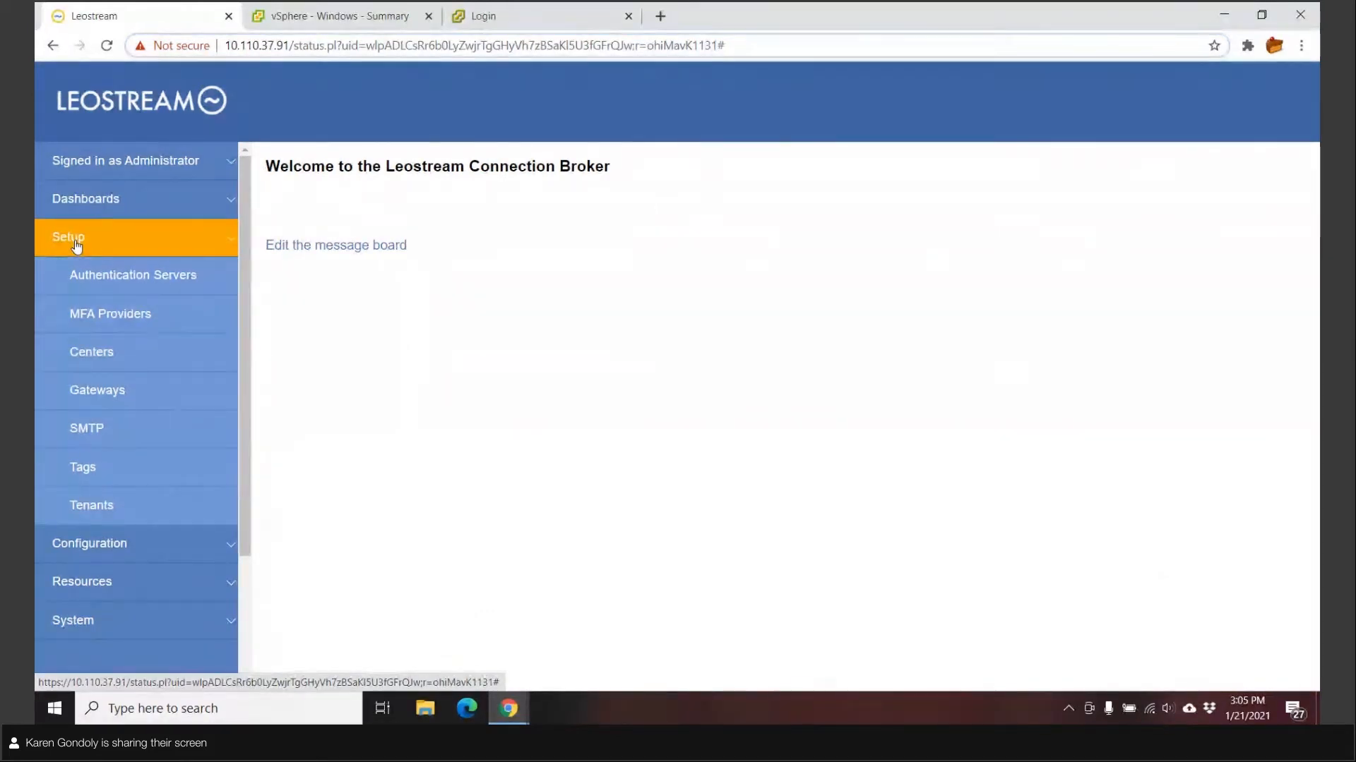
click(100, 359)
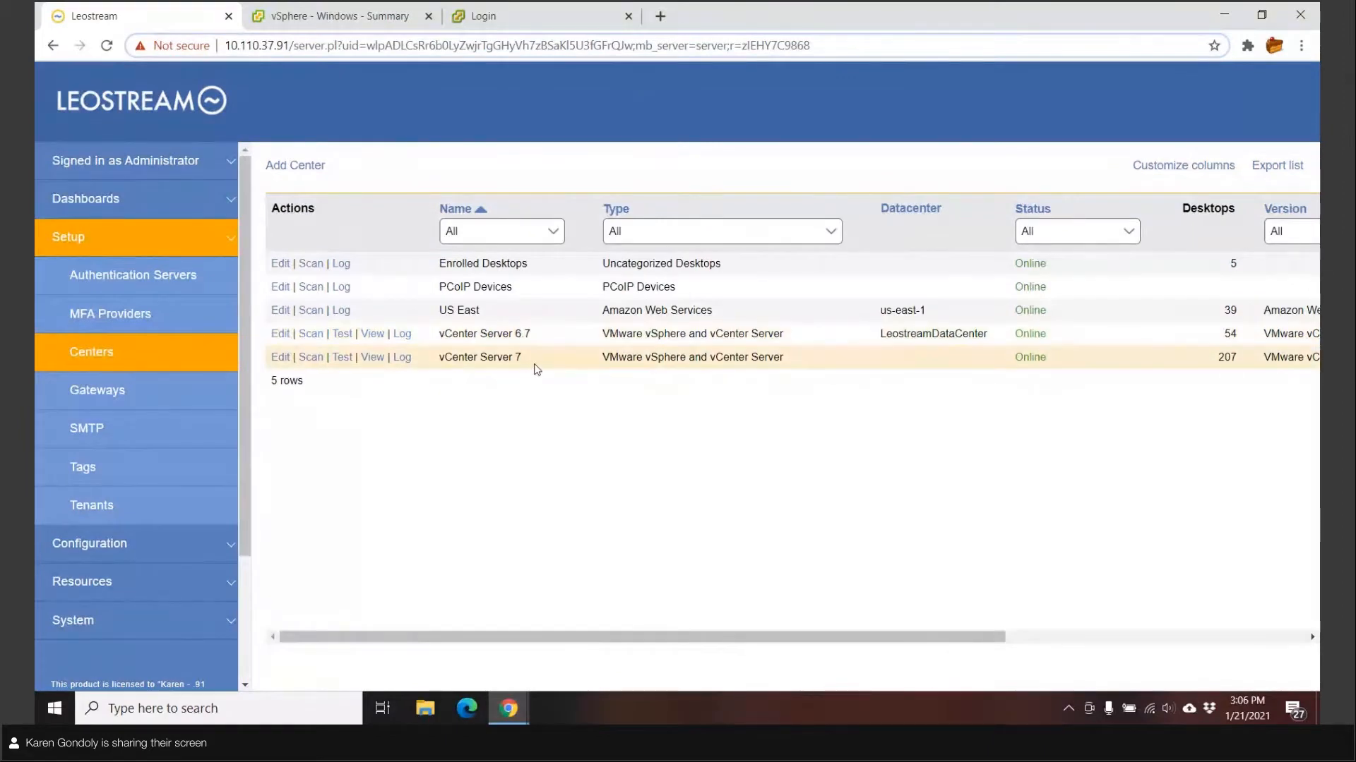
click(279, 335)
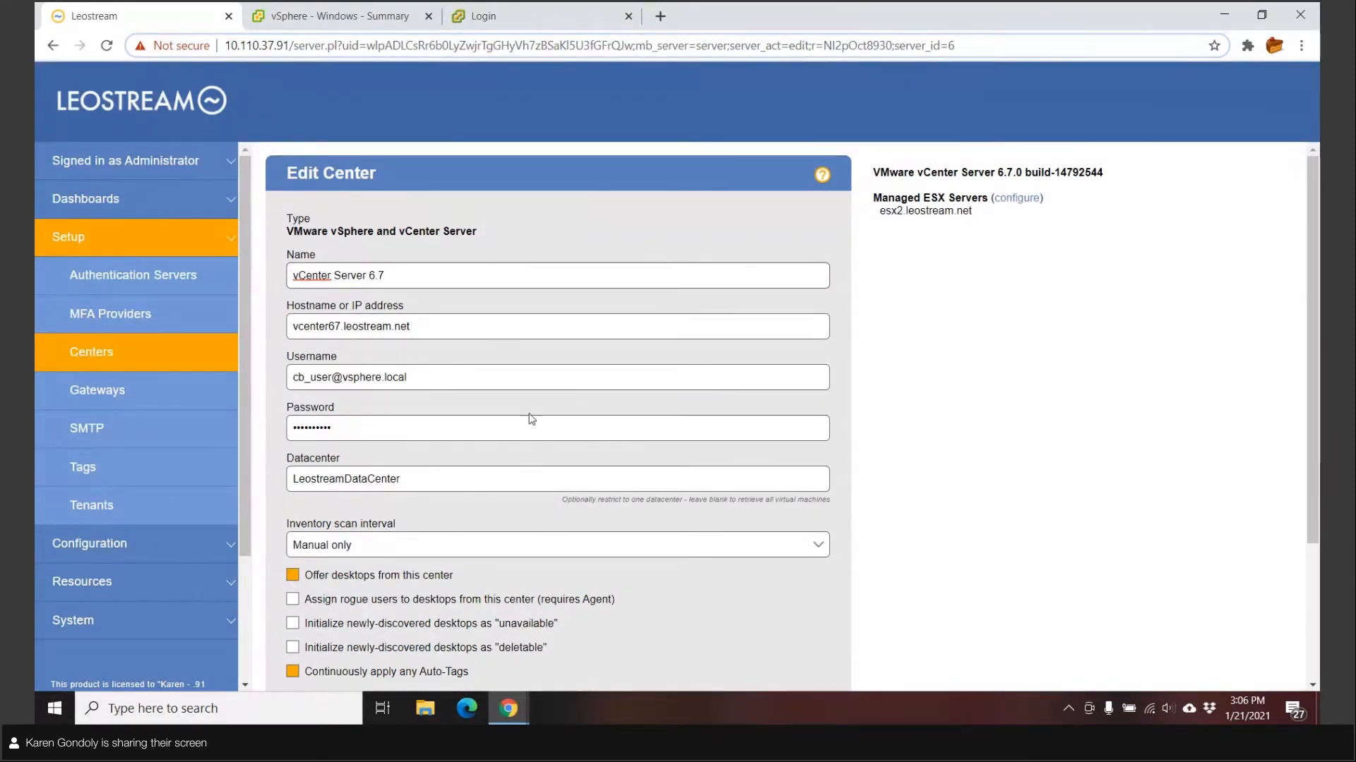
Scroll down the vCenter Server 6.7 Edit Center form to review its datacenter and scan settings
scroll(532, 420, down, 2)
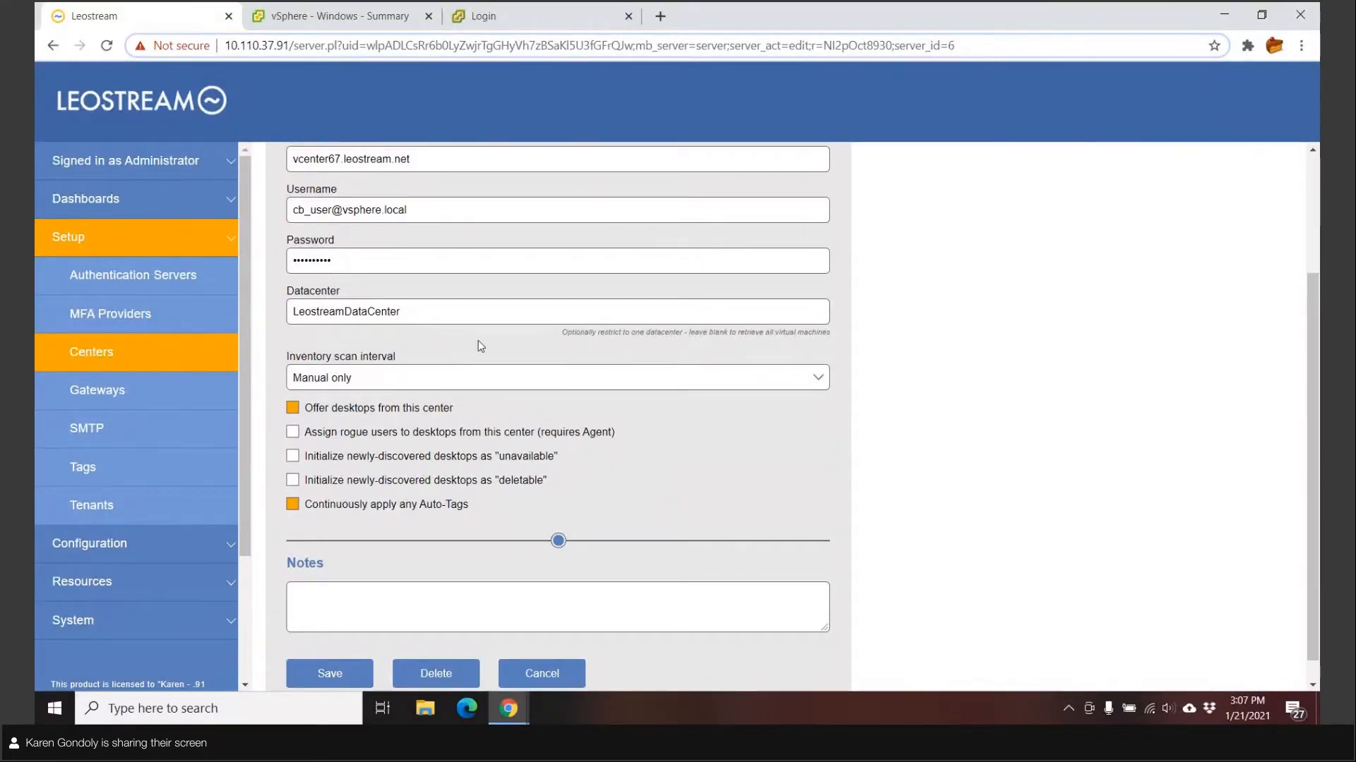
click(768, 385)
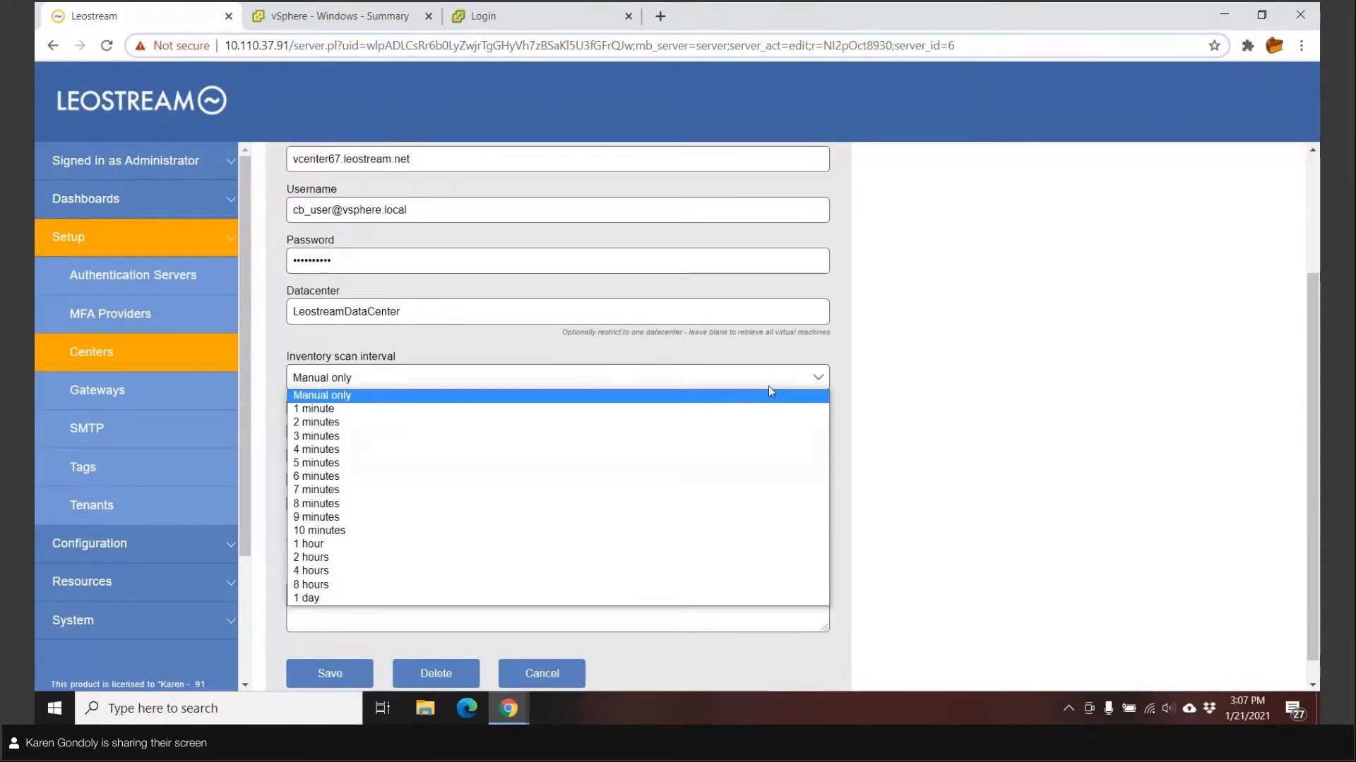
click(935, 365)
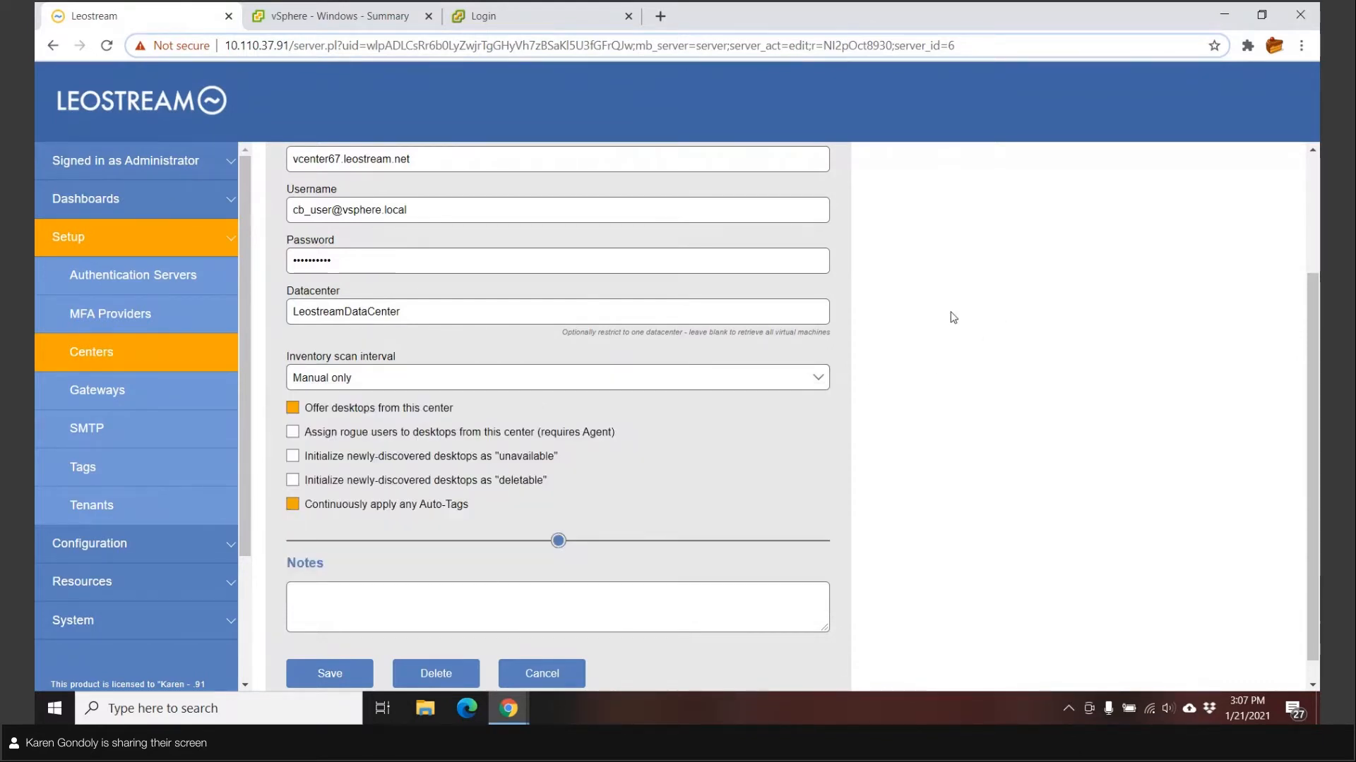
click(803, 382)
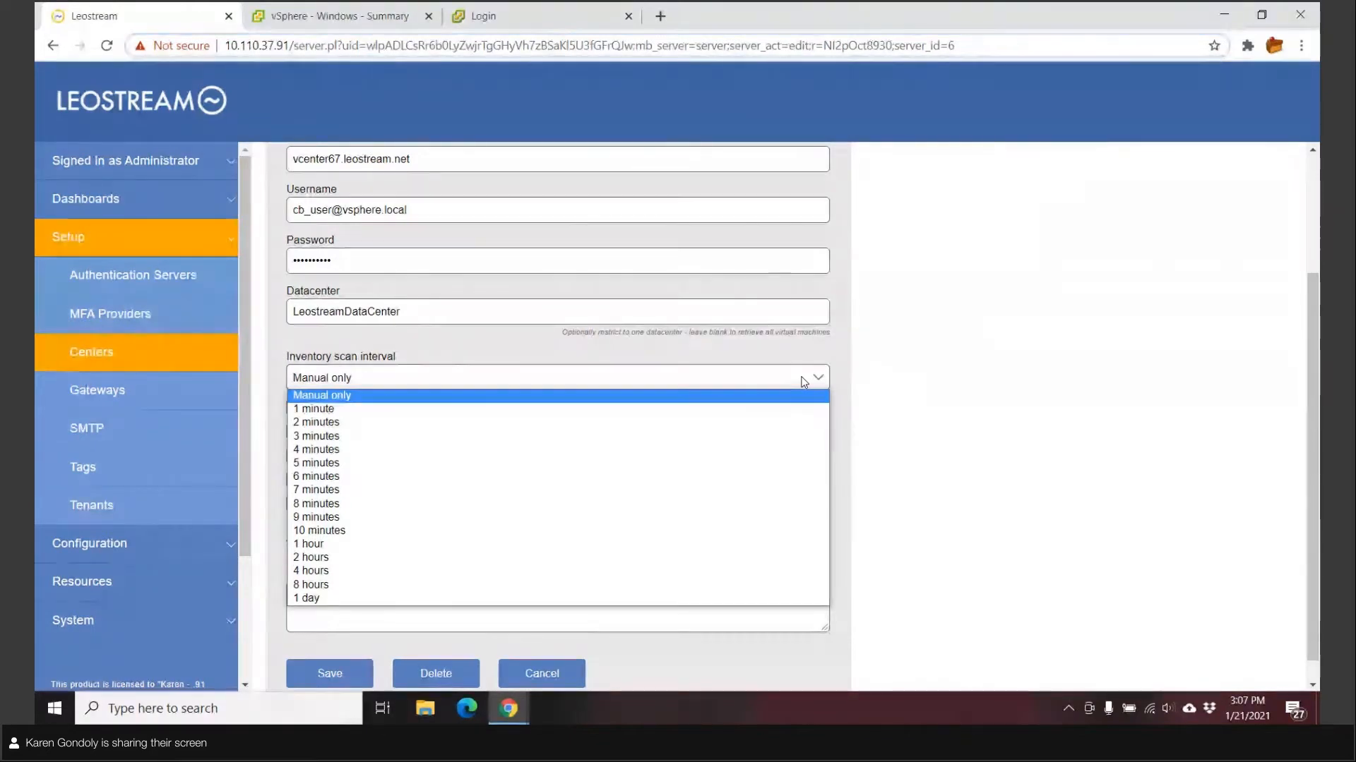
click(879, 370)
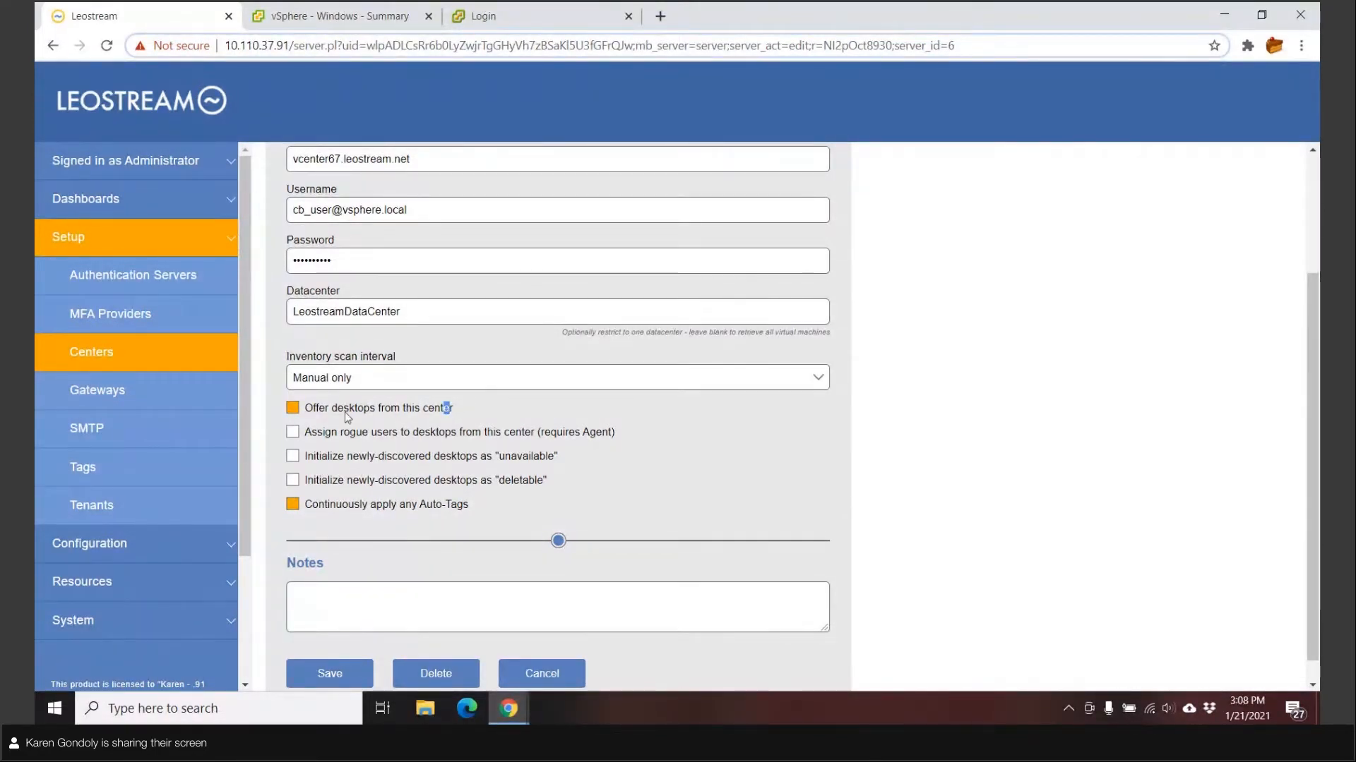
click(299, 410)
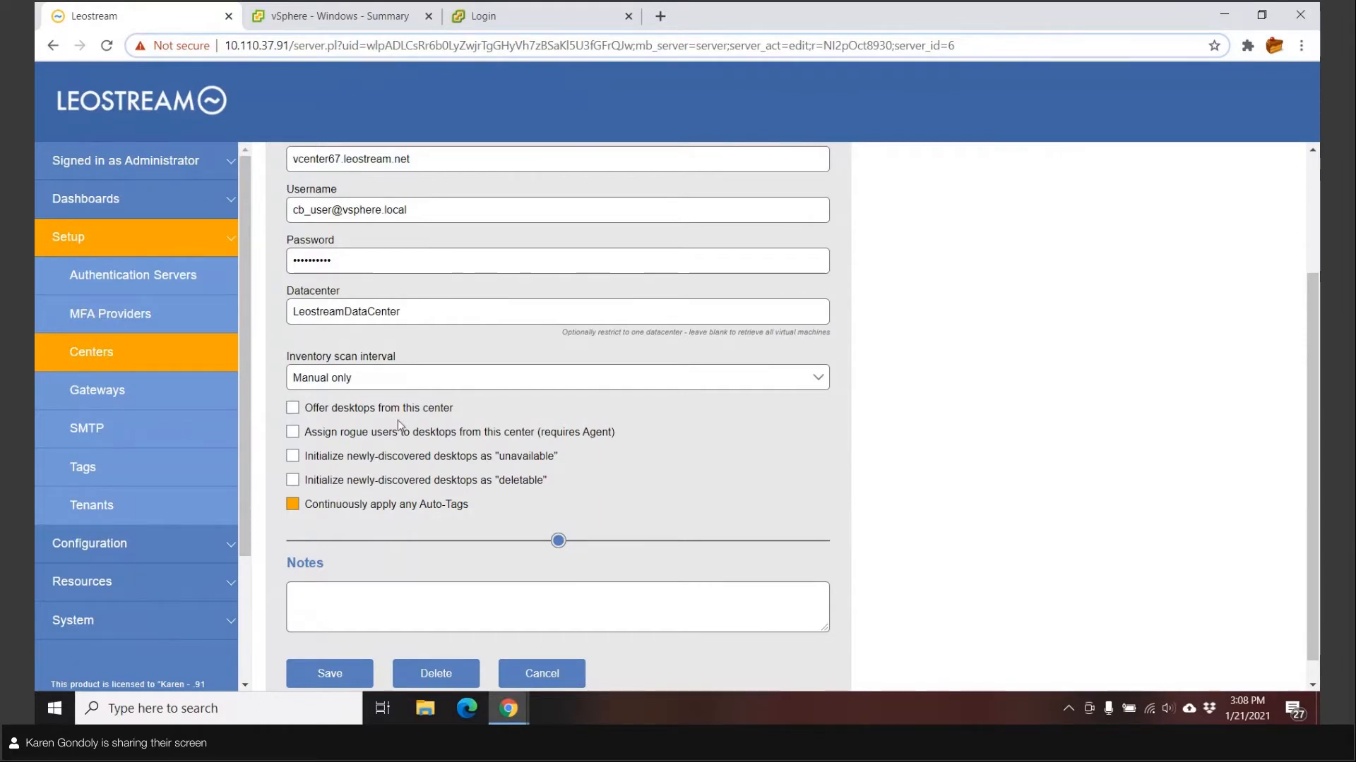
click(294, 409)
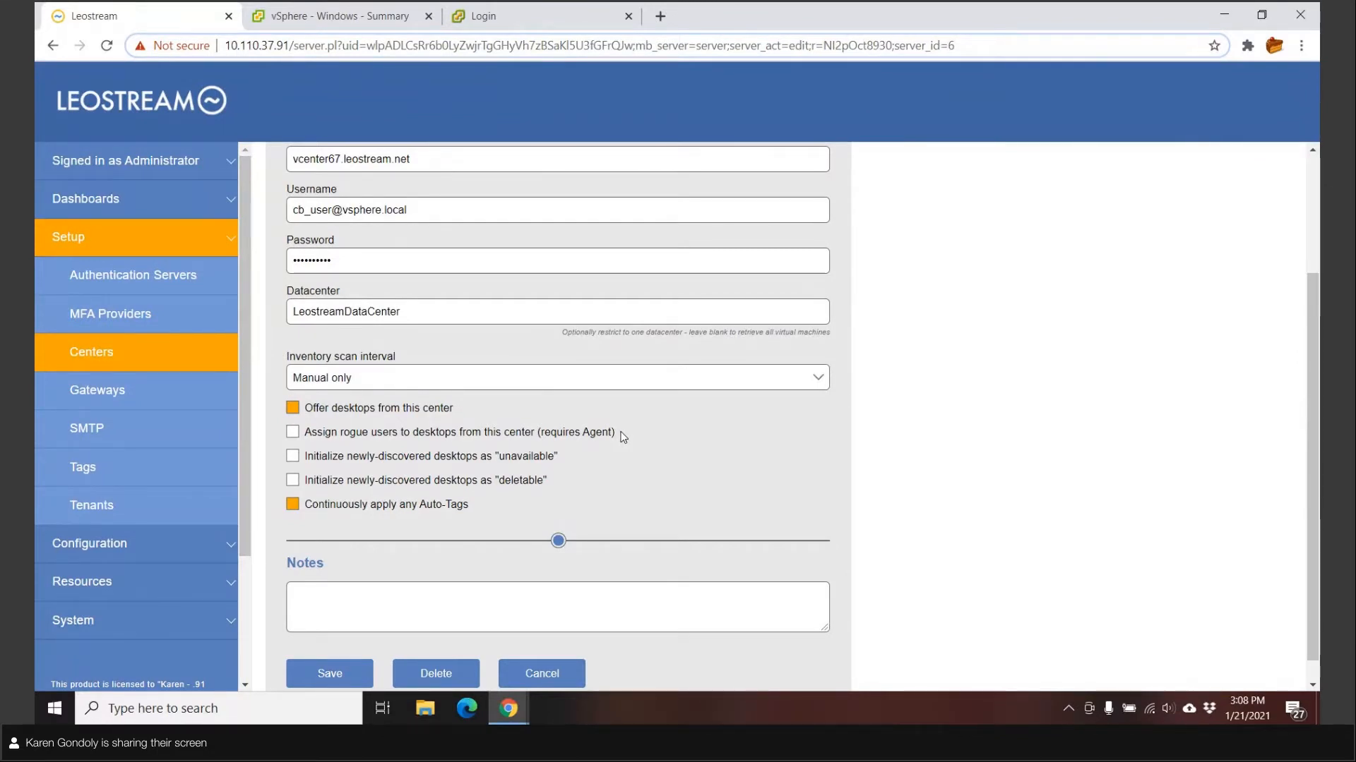
click(293, 436)
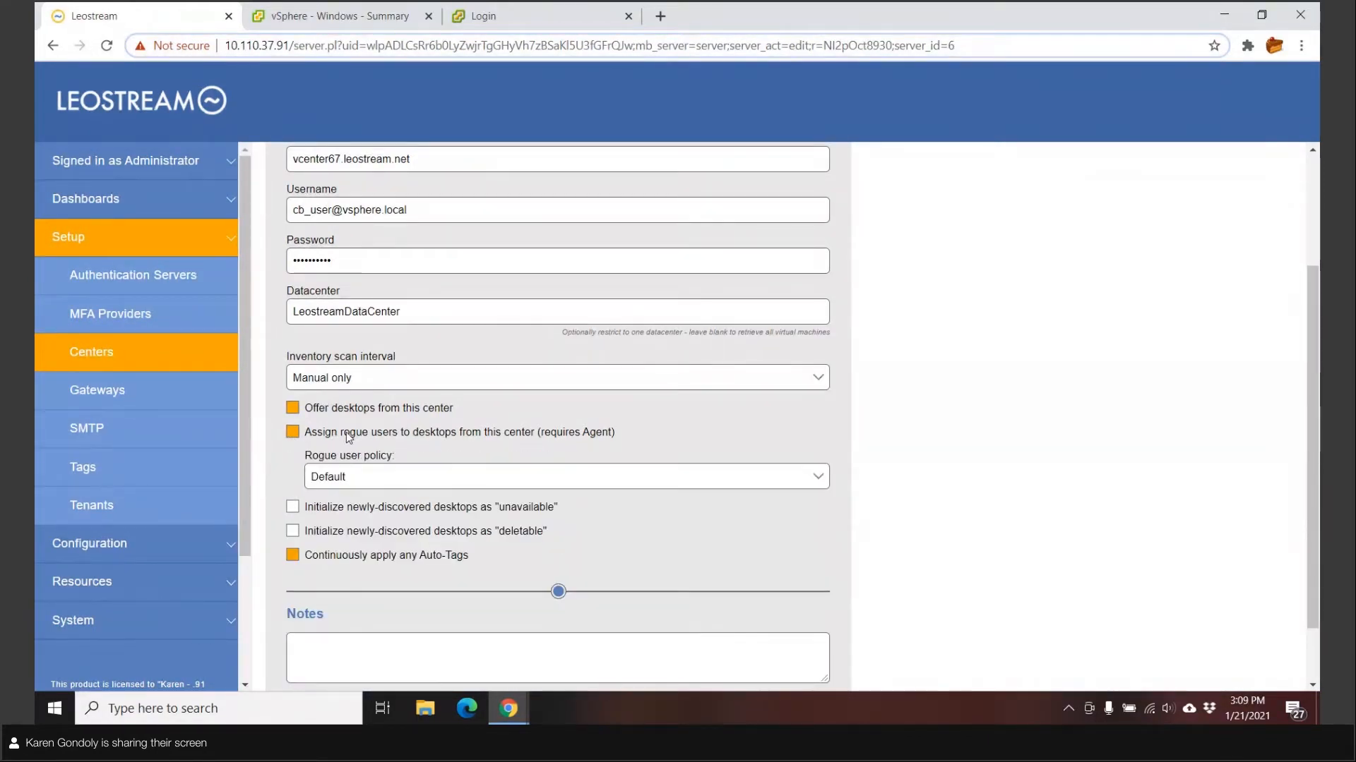
click(364, 478)
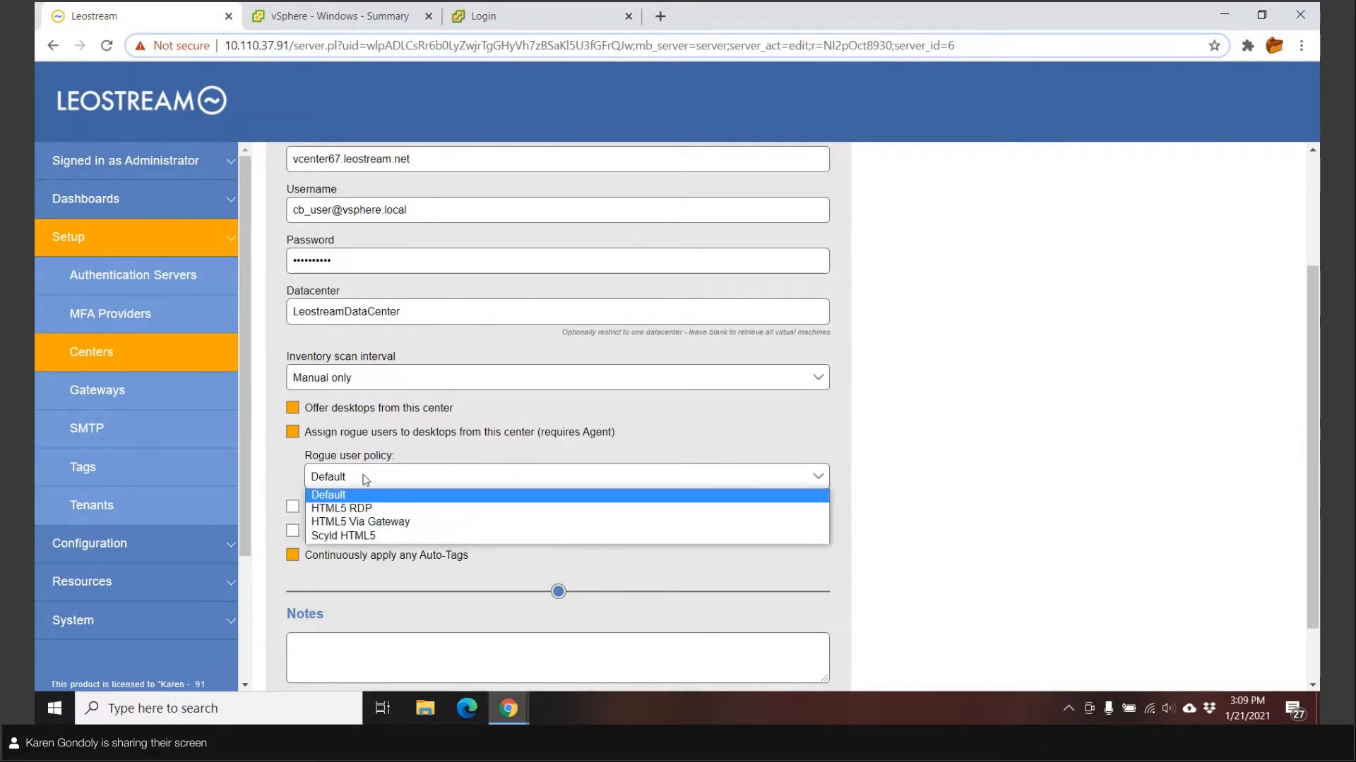
click(417, 454)
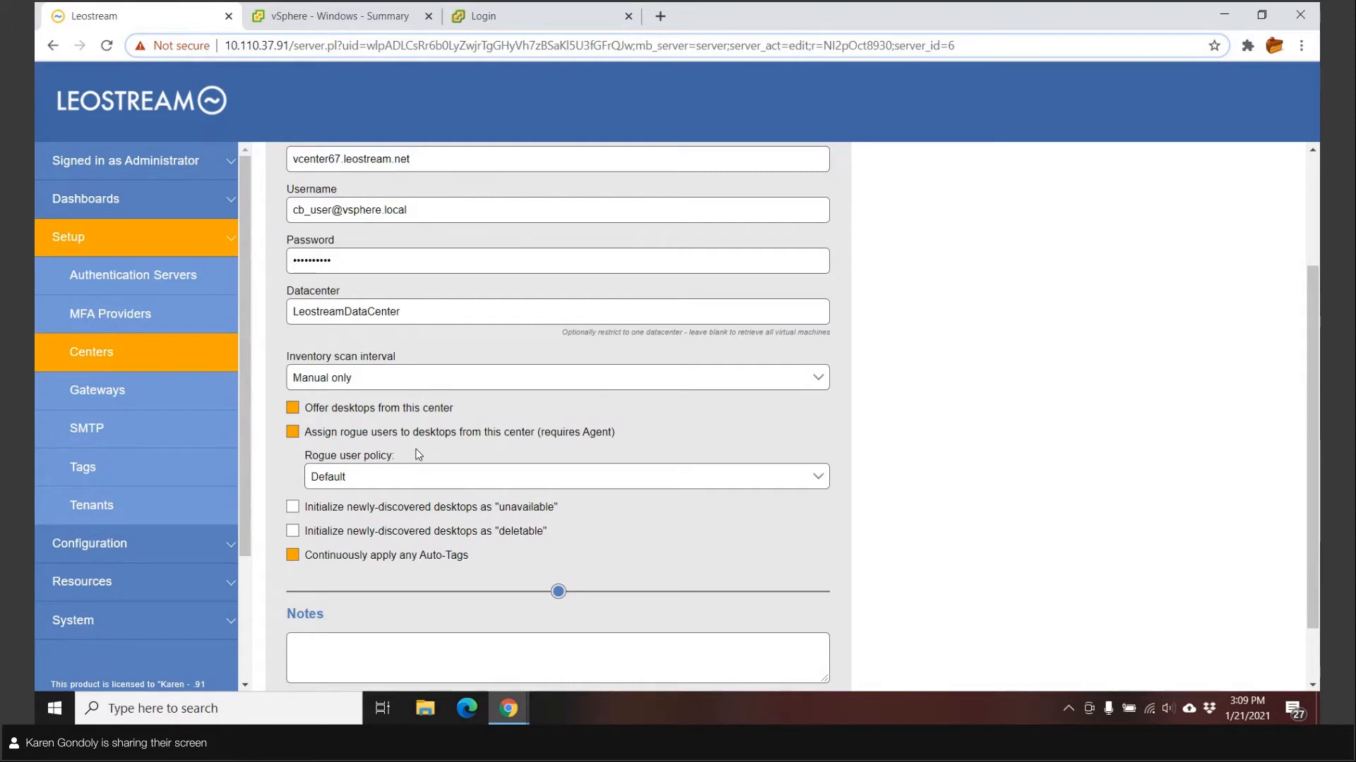
click(292, 433)
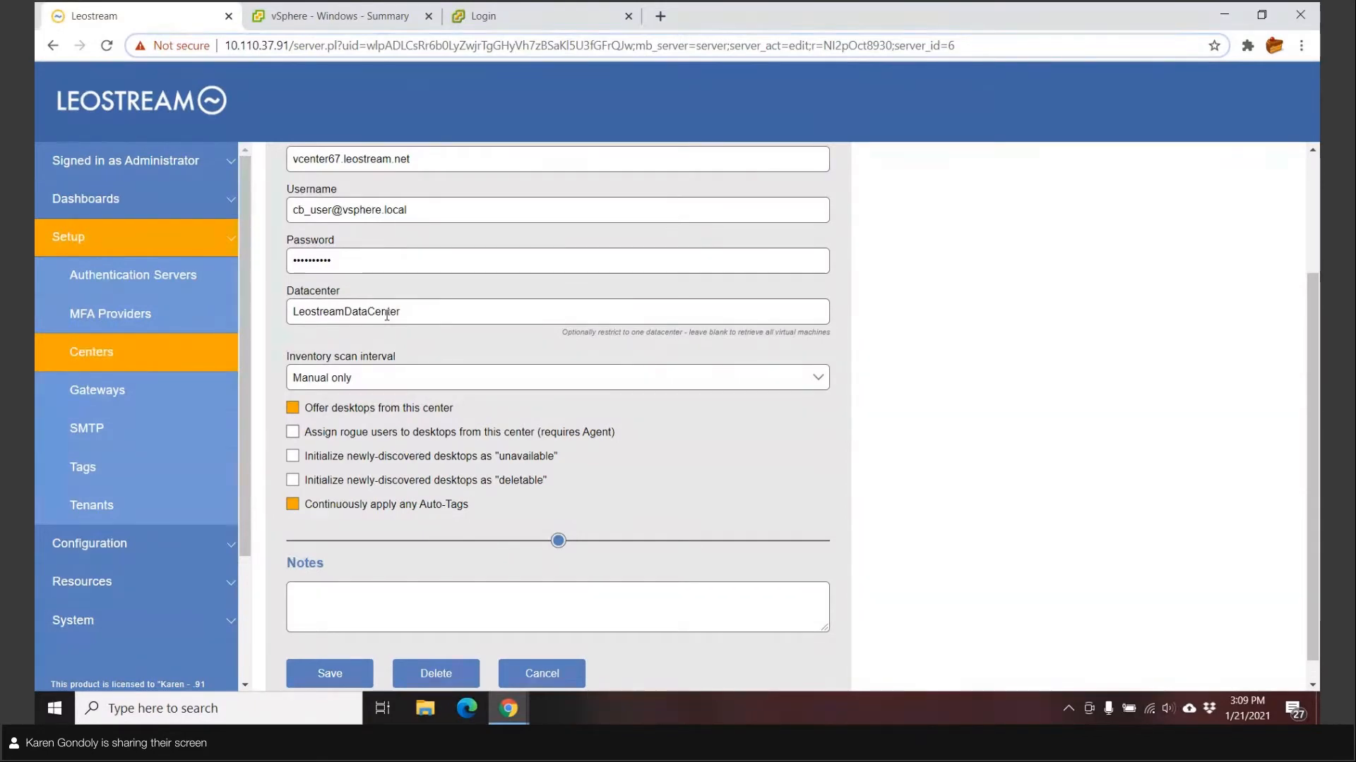
click(292, 456)
click(293, 456)
click(321, 483)
click(293, 481)
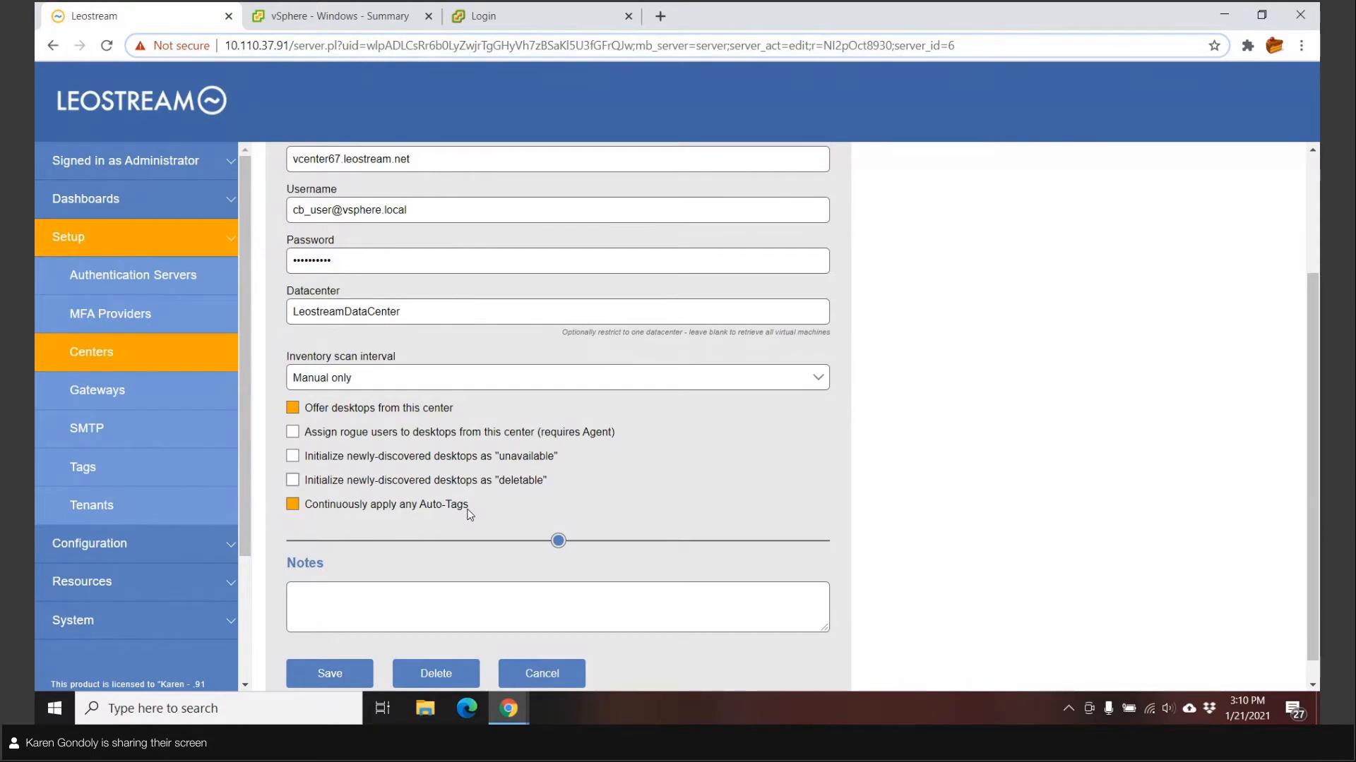
Return to the Centers list and open the vCenter Server 7 center for editing
click(102, 353)
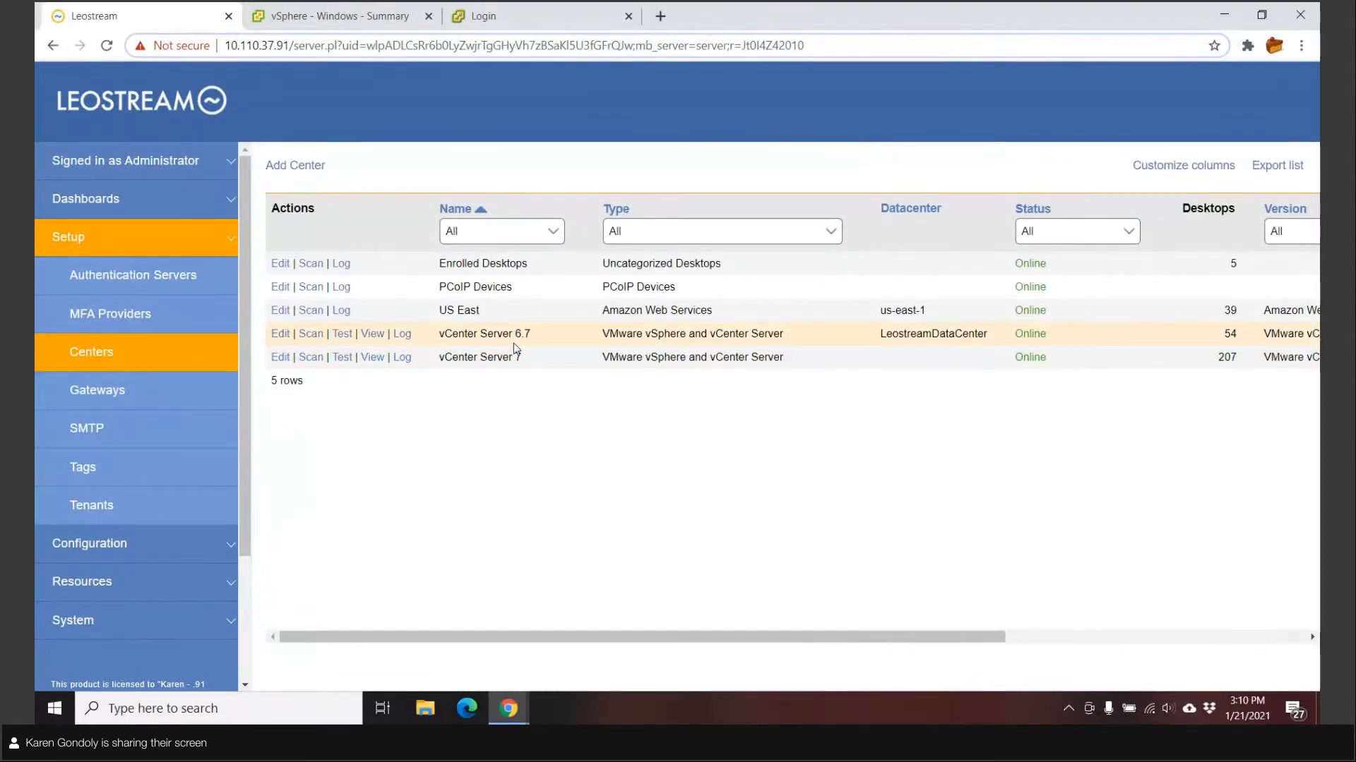
click(280, 358)
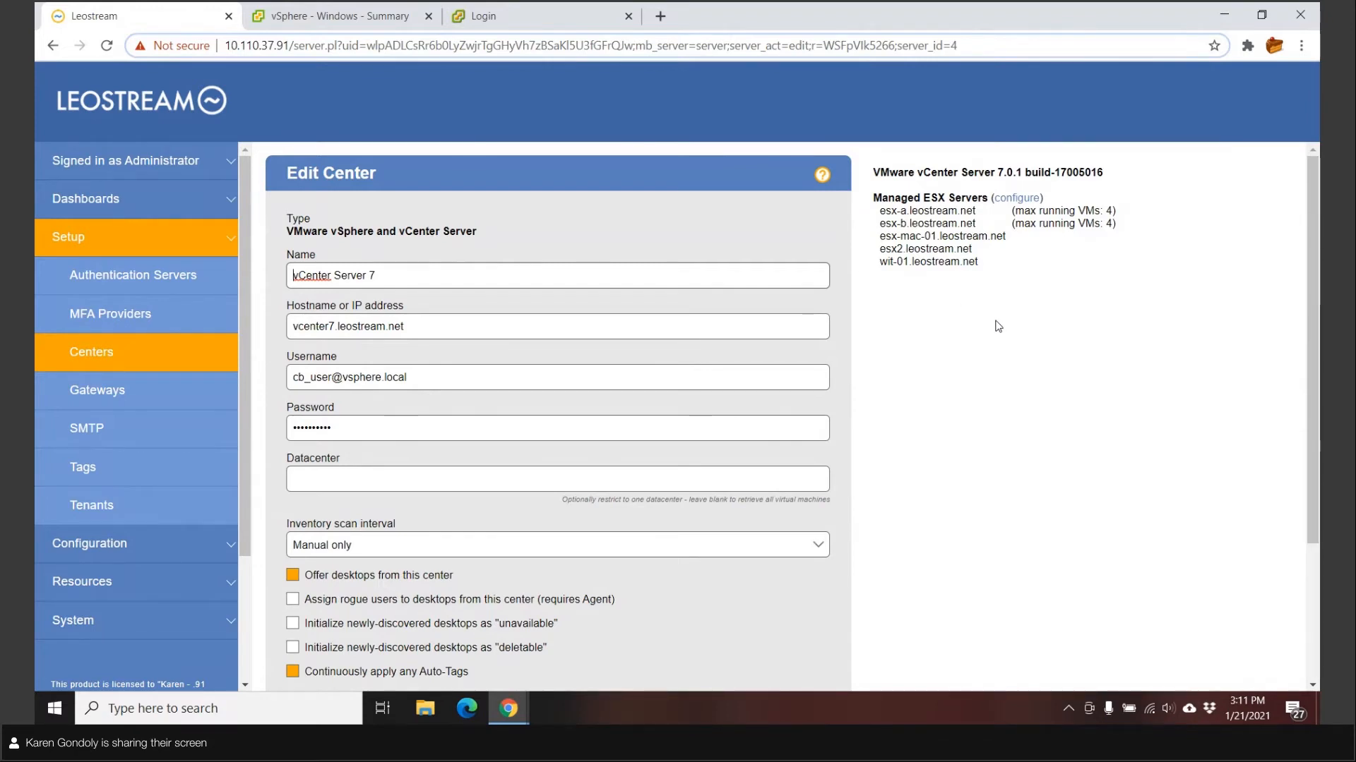
Show the running-VM thresholds for vCenter Server 7's managed ESX servers
click(1026, 199)
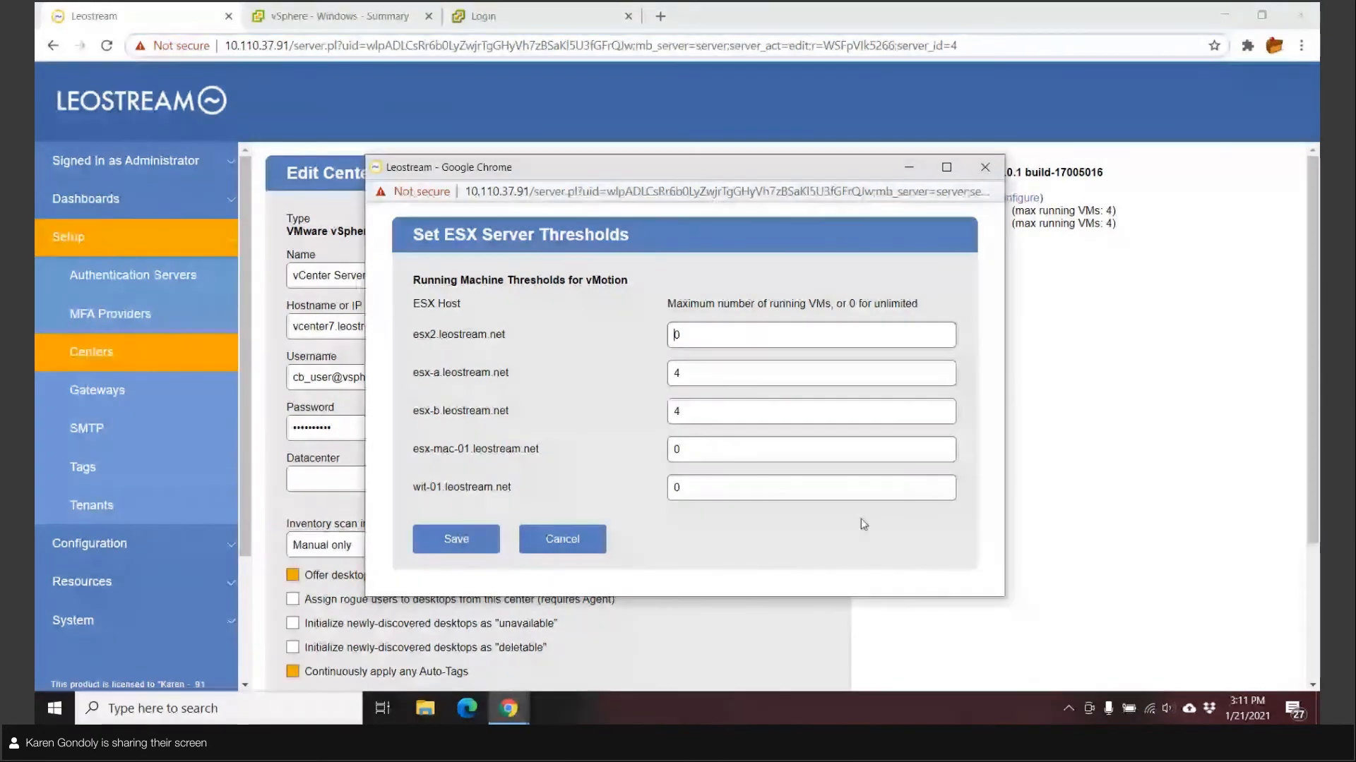
Cancel the thresholds window, leaving esx-a and esx-b capped at 4 running VMs
click(563, 540)
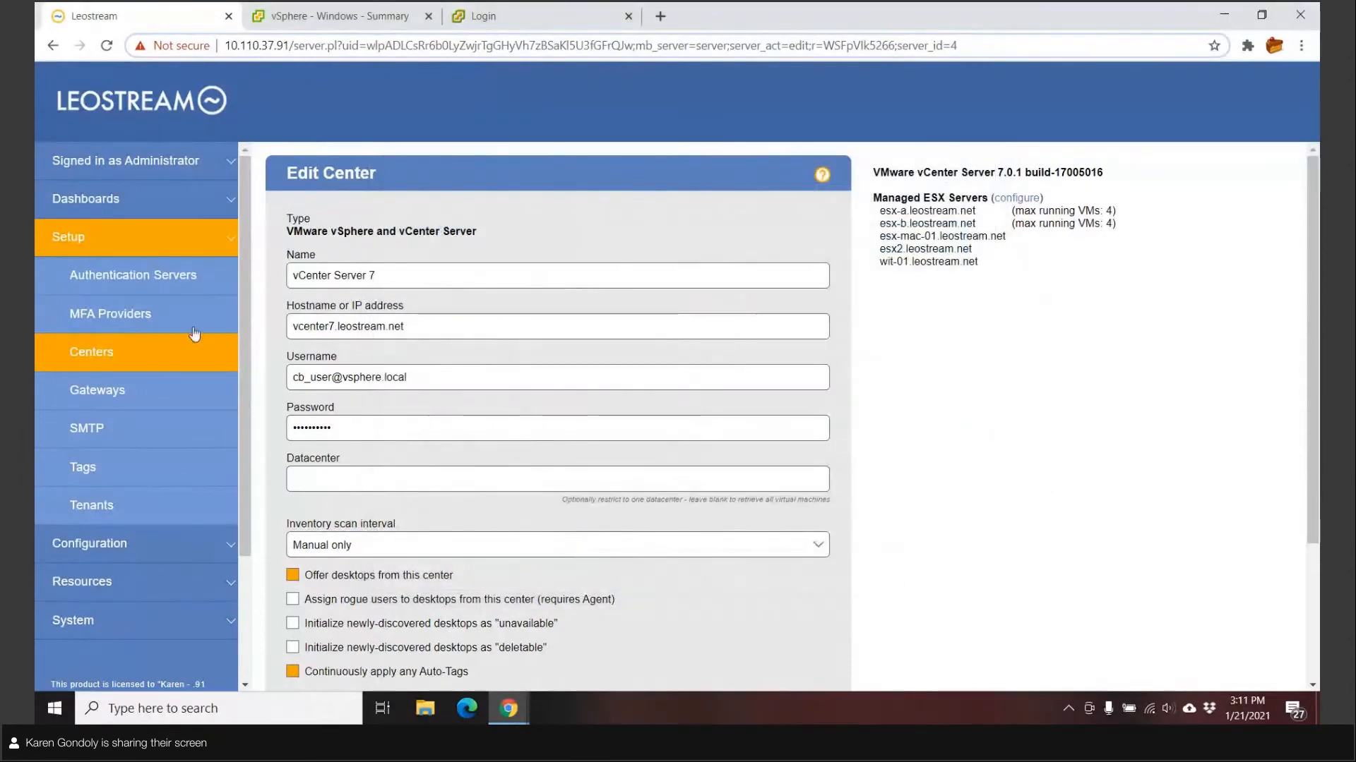
Return to the Centers list and start a blank Add Center form
click(118, 357)
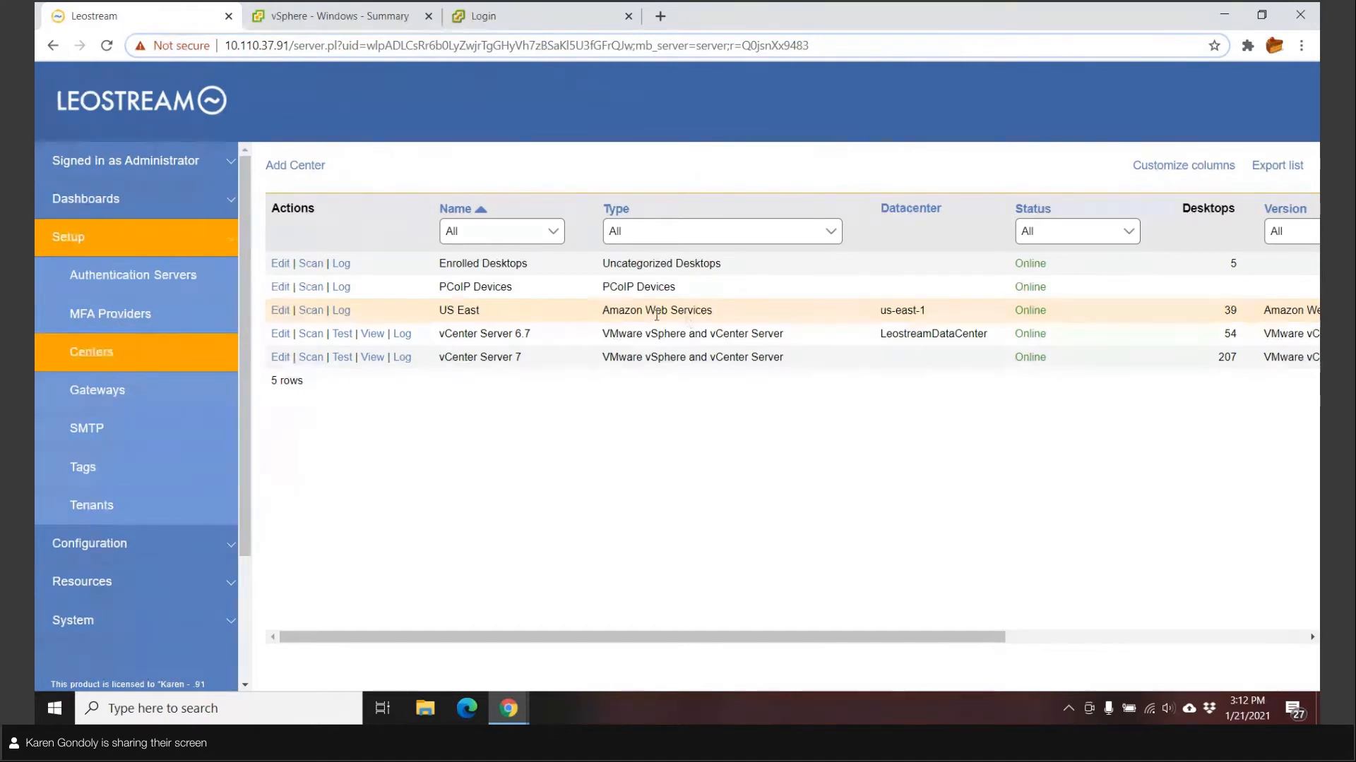
click(308, 167)
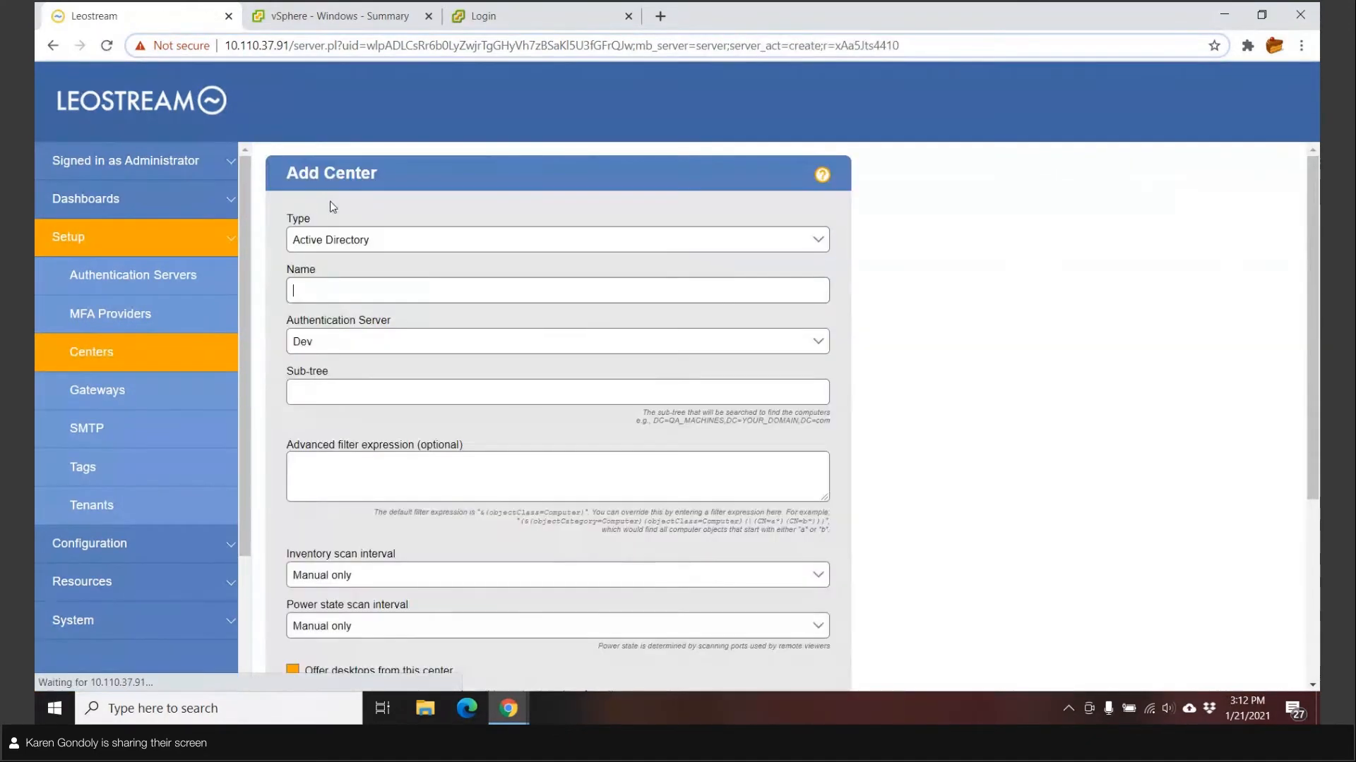
Check the center type options, discard the new center, and open Resources > Desktops
click(348, 241)
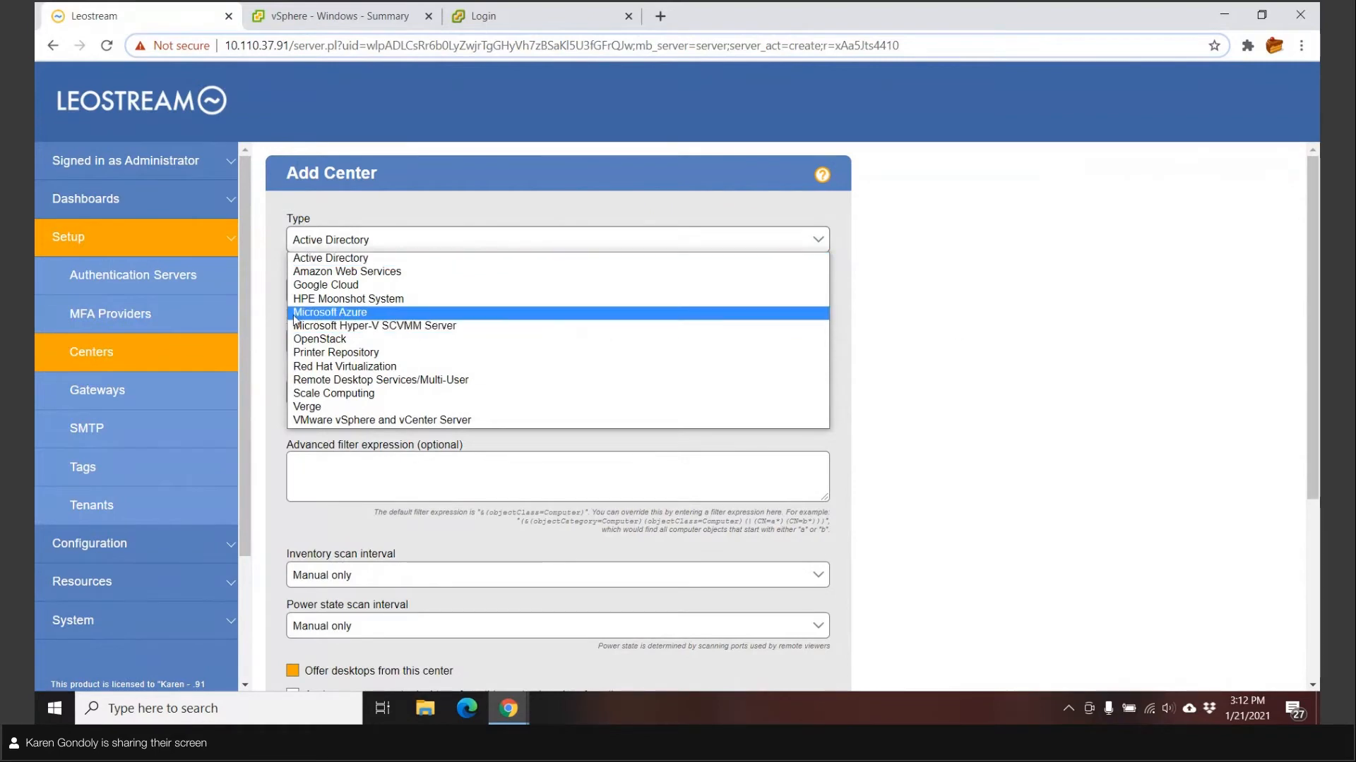
click(123, 359)
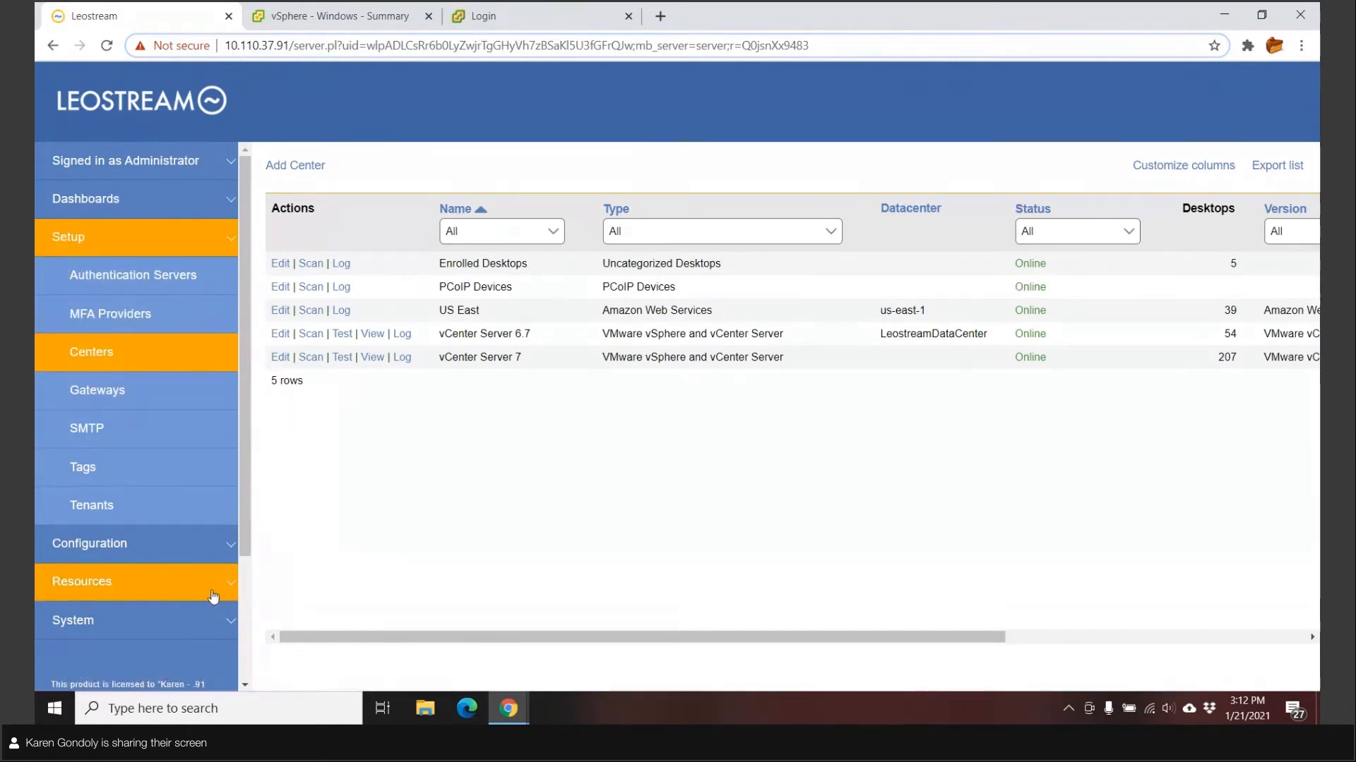
click(81, 582)
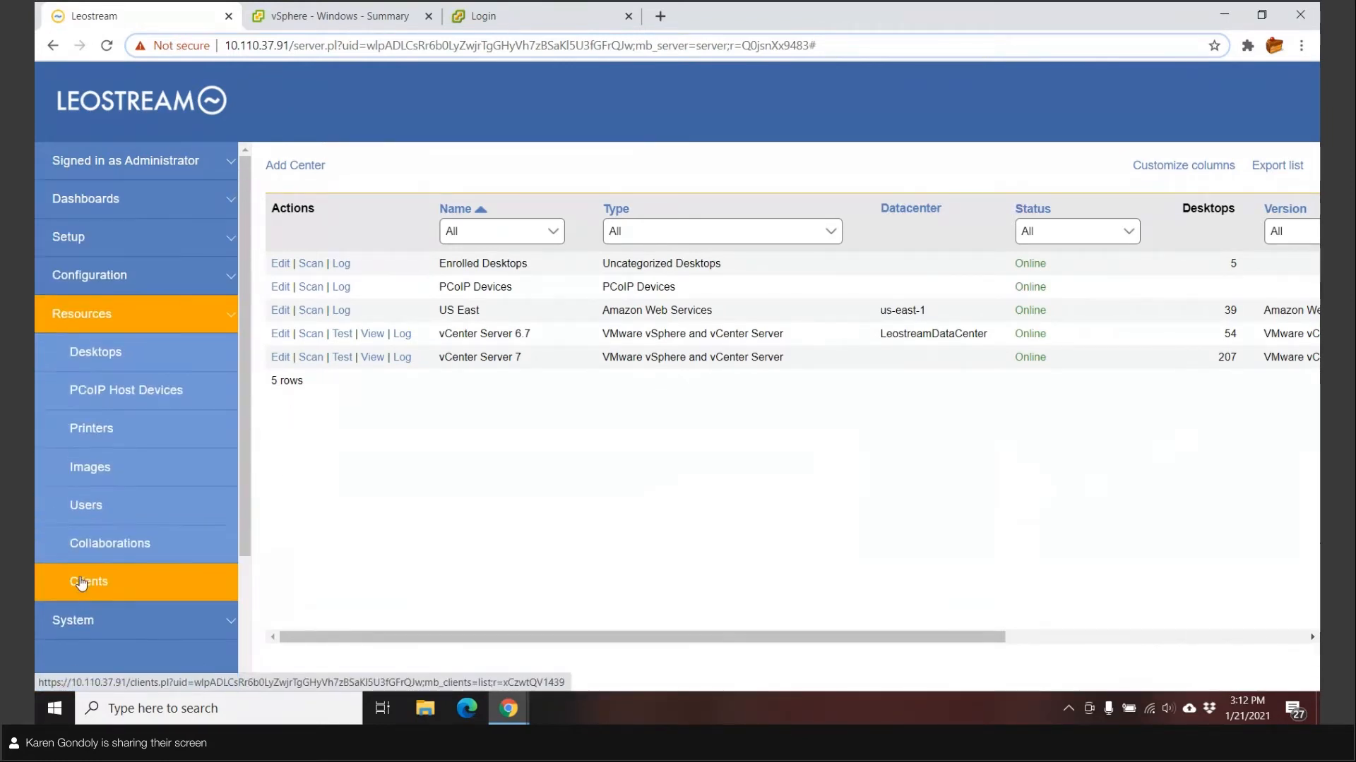
click(92, 353)
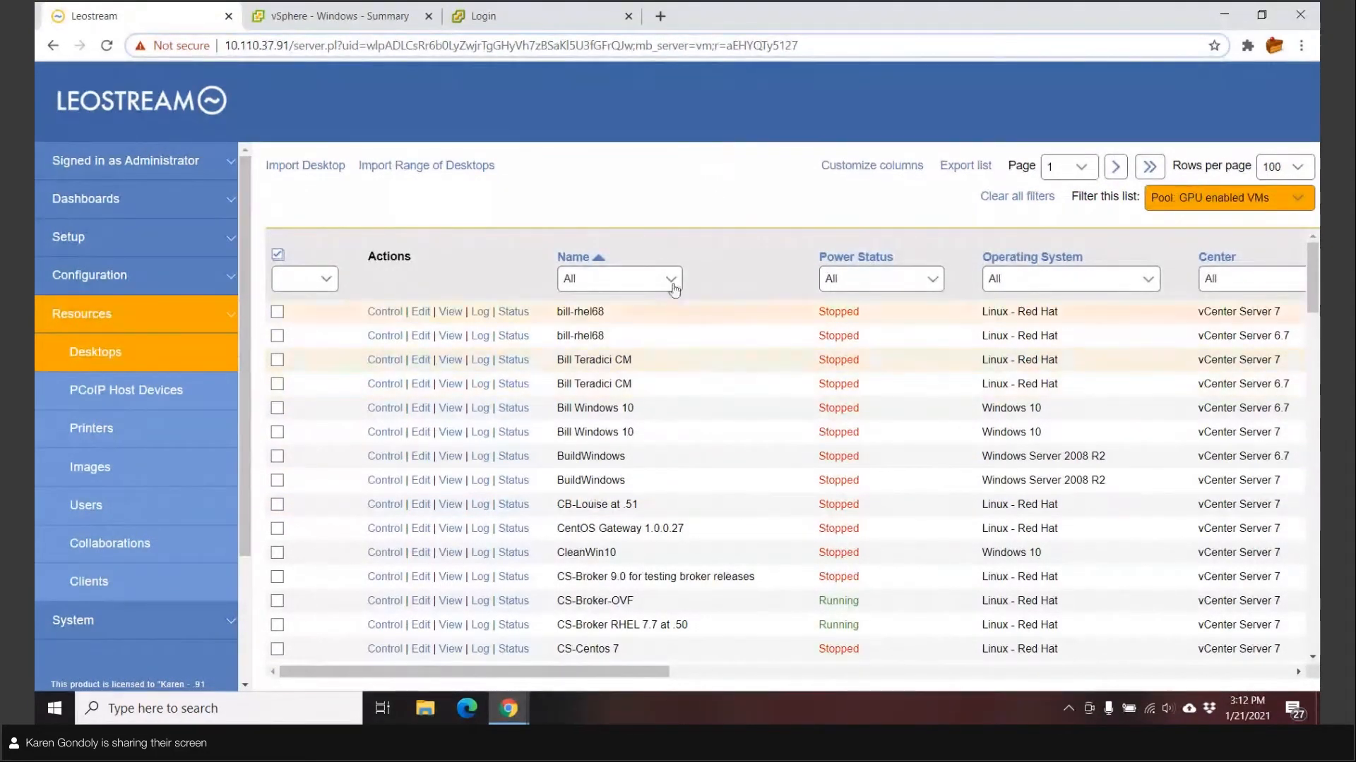
Filter the Desktops list to 'Pool: My VMs'
click(1210, 201)
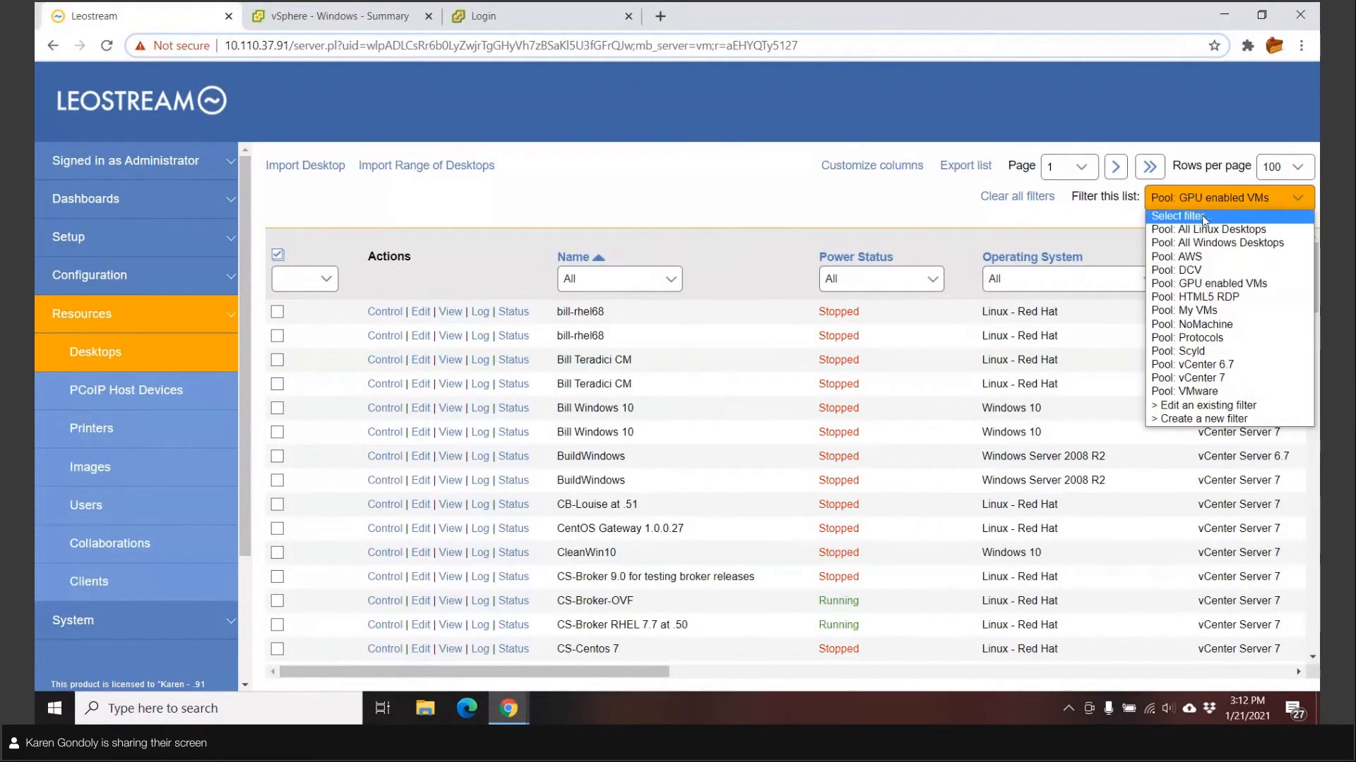
click(1198, 310)
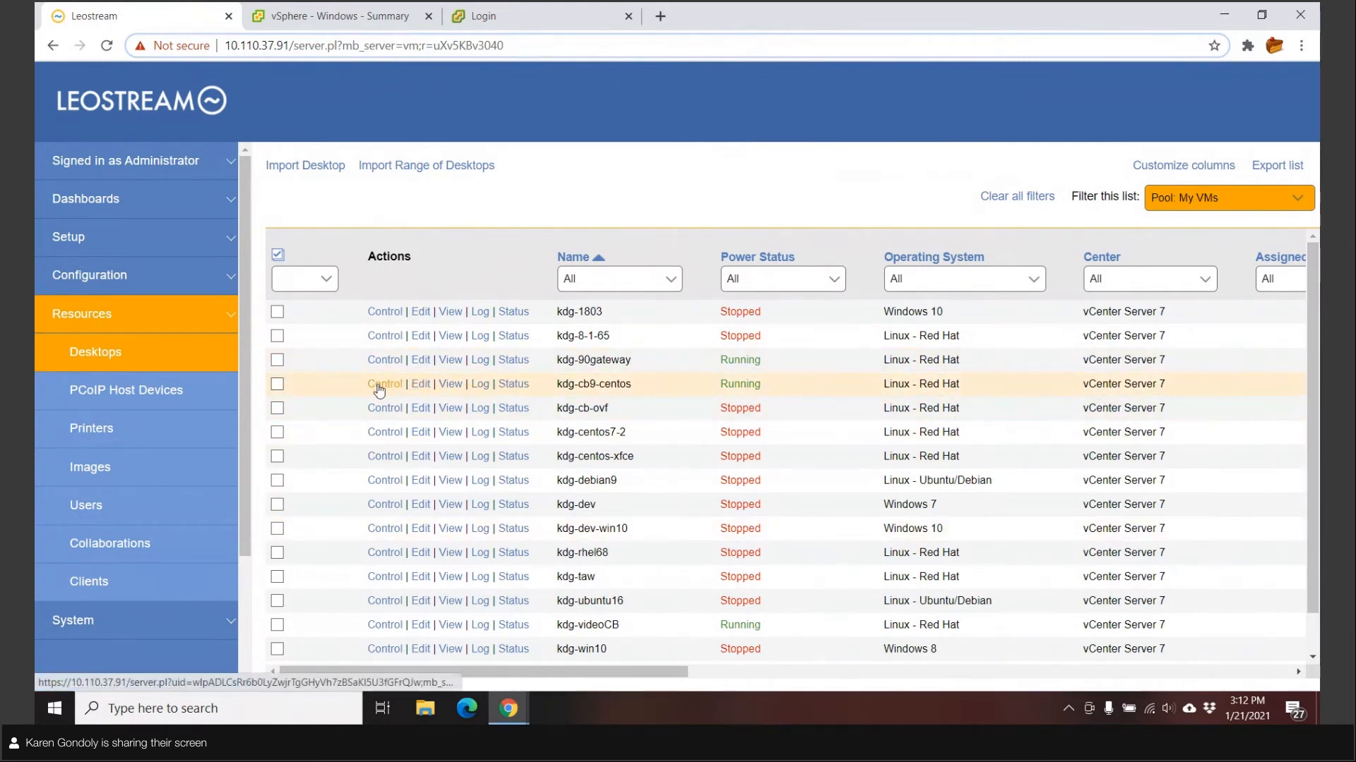
Open the Control options for kdg-1803, then move on to the Images list
click(386, 313)
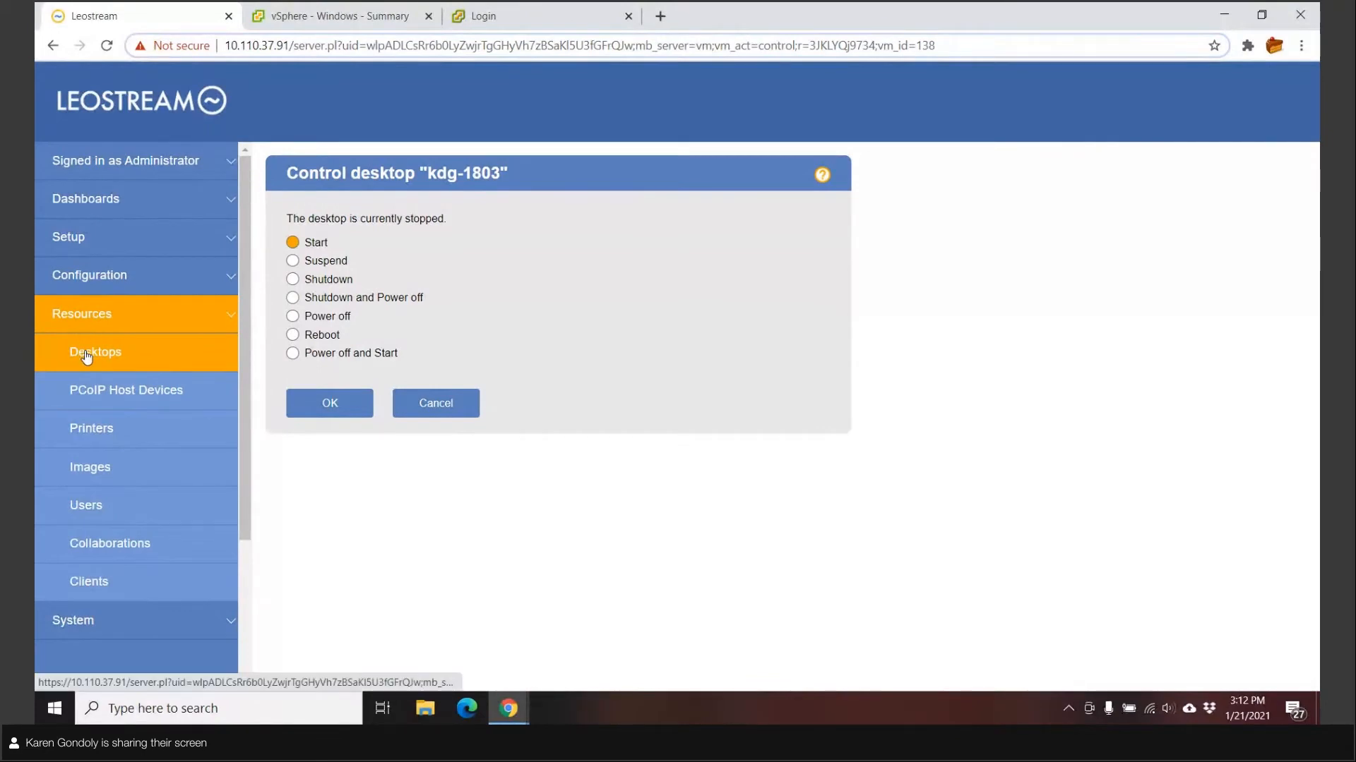
click(95, 467)
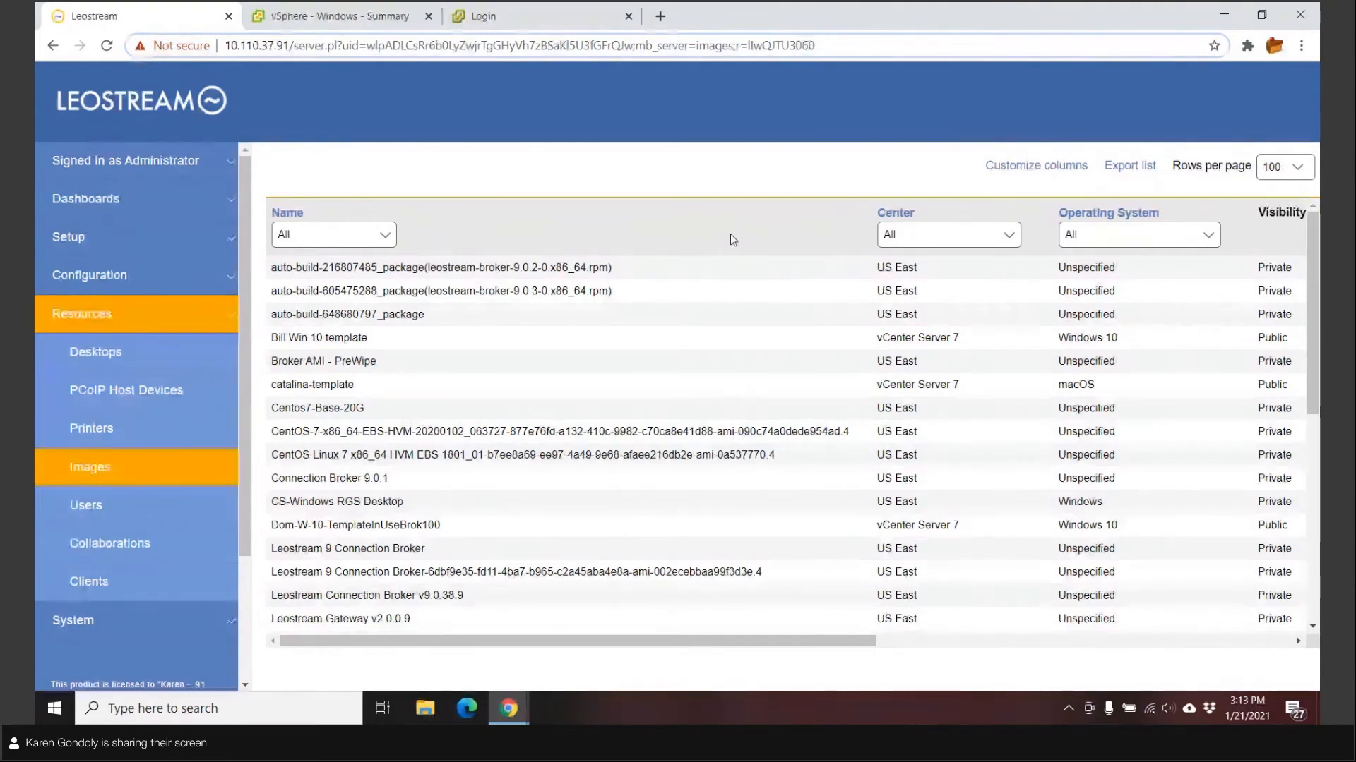
Expand the Configuration section of the sidebar while viewing the Images list
click(75, 285)
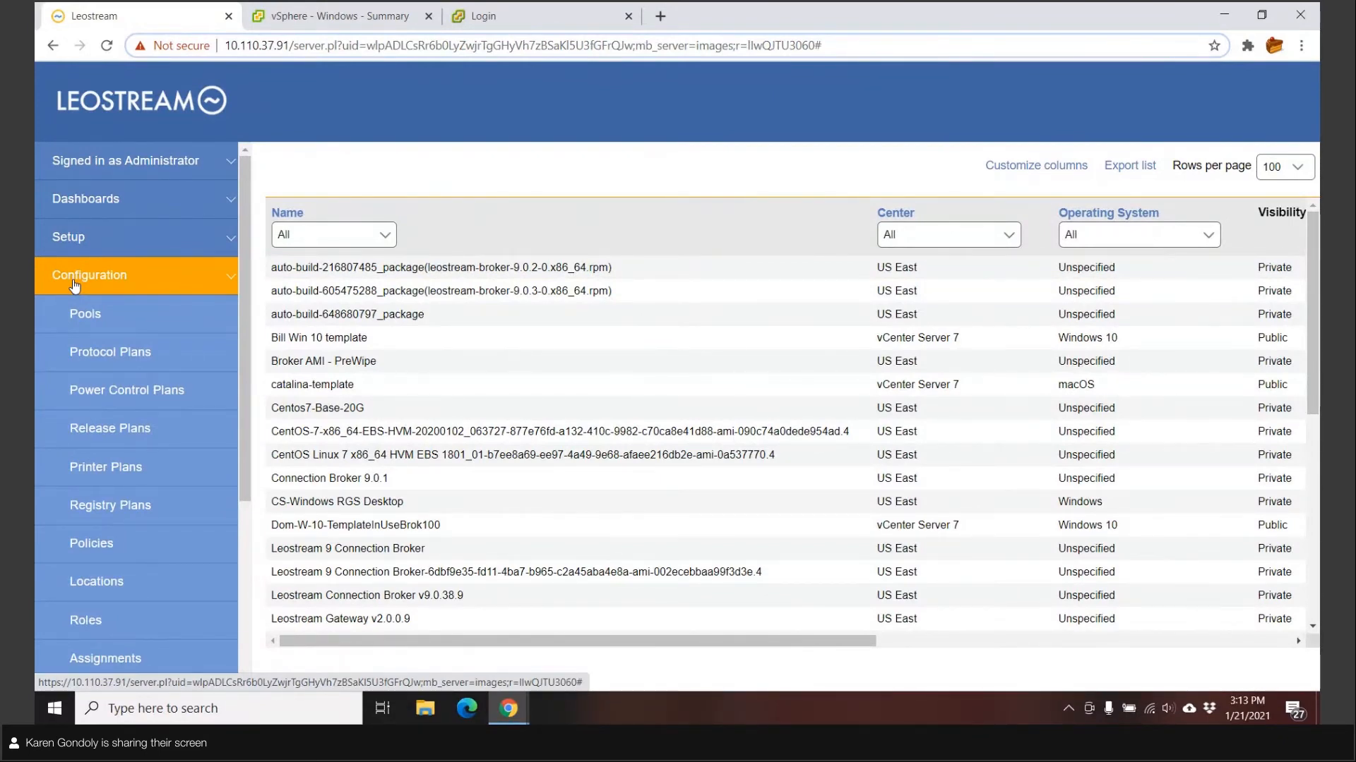
From the Pools list, glance at the VMware pool, then open My VMs for editing
click(75, 324)
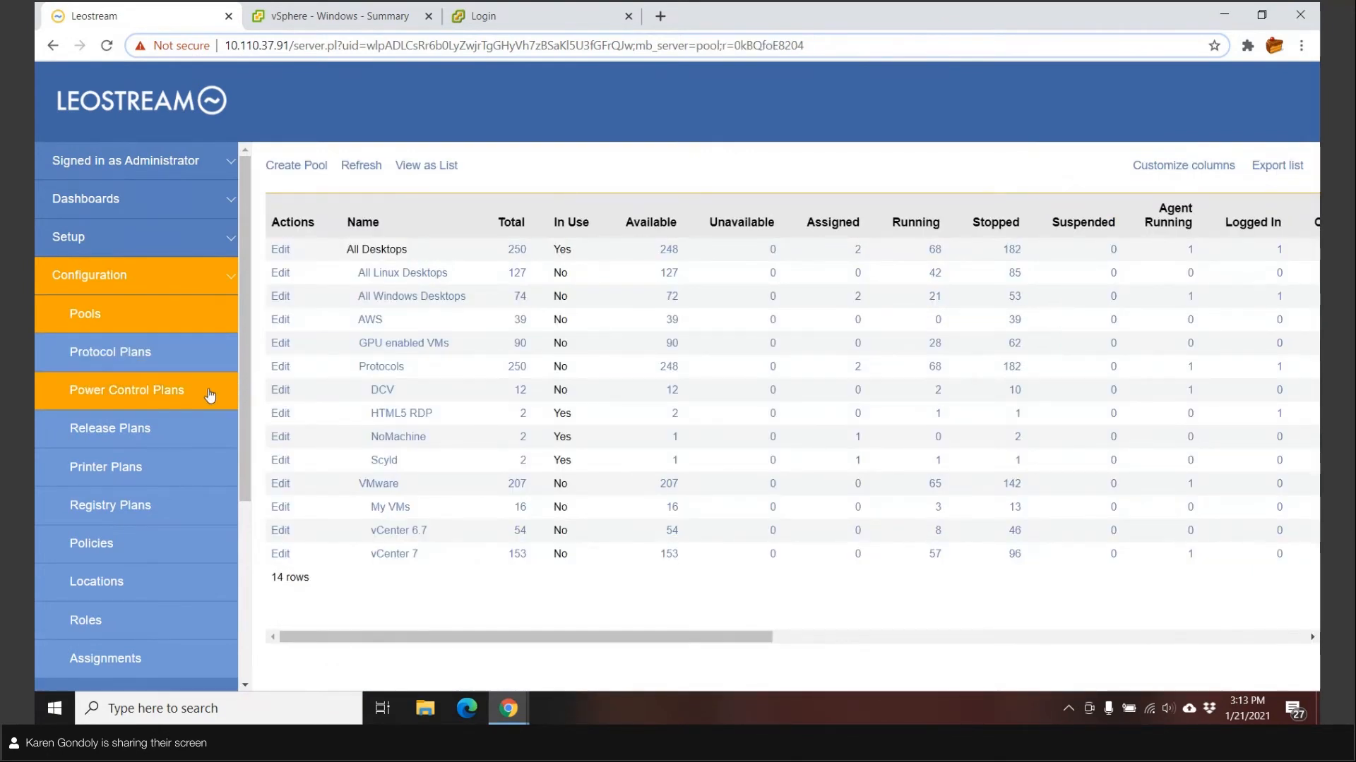
click(278, 487)
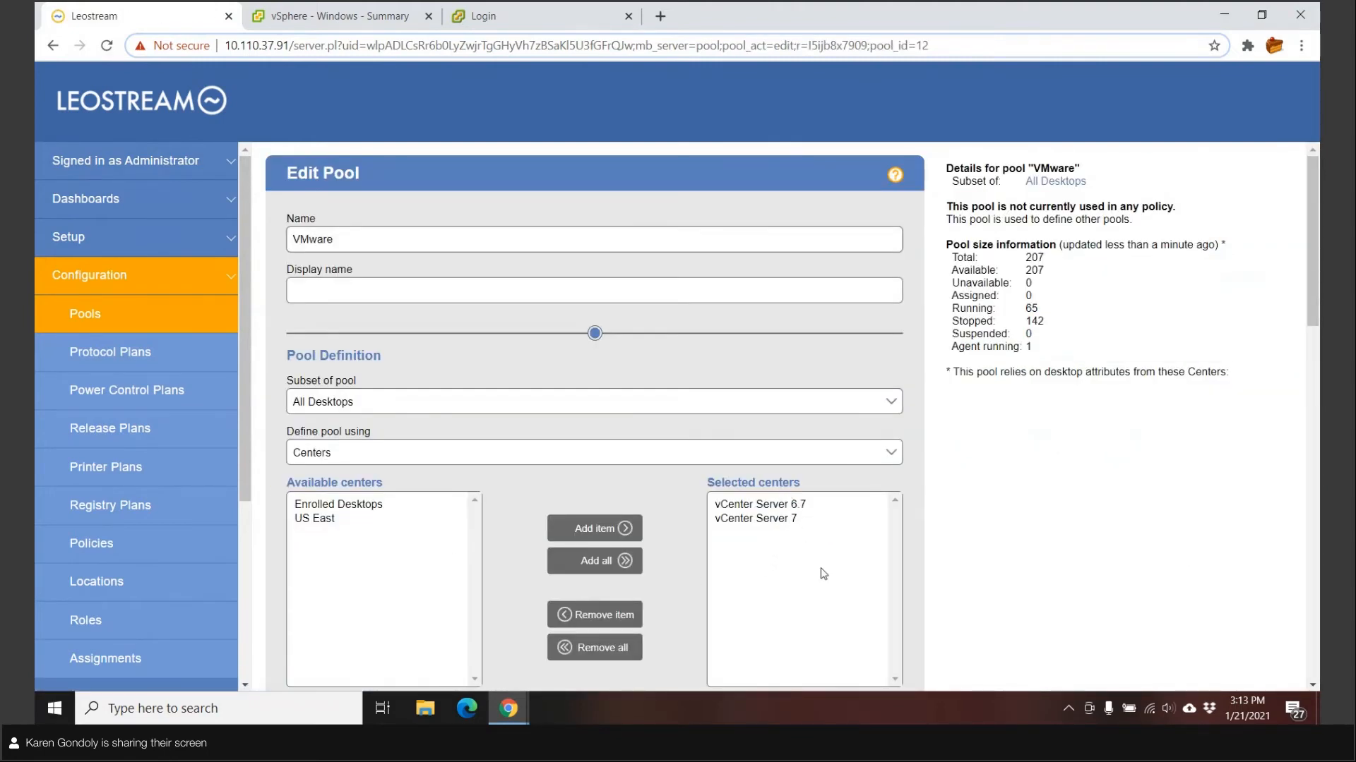
click(88, 312)
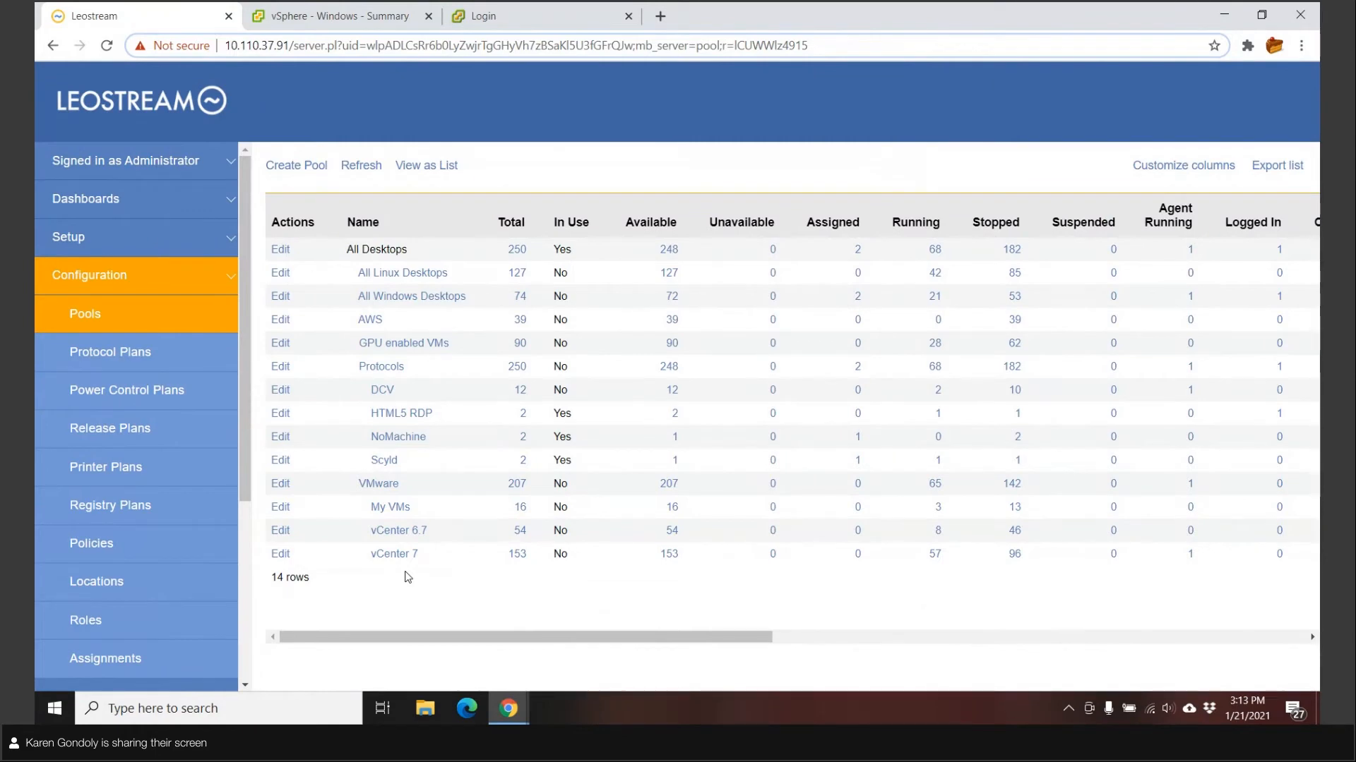
click(280, 509)
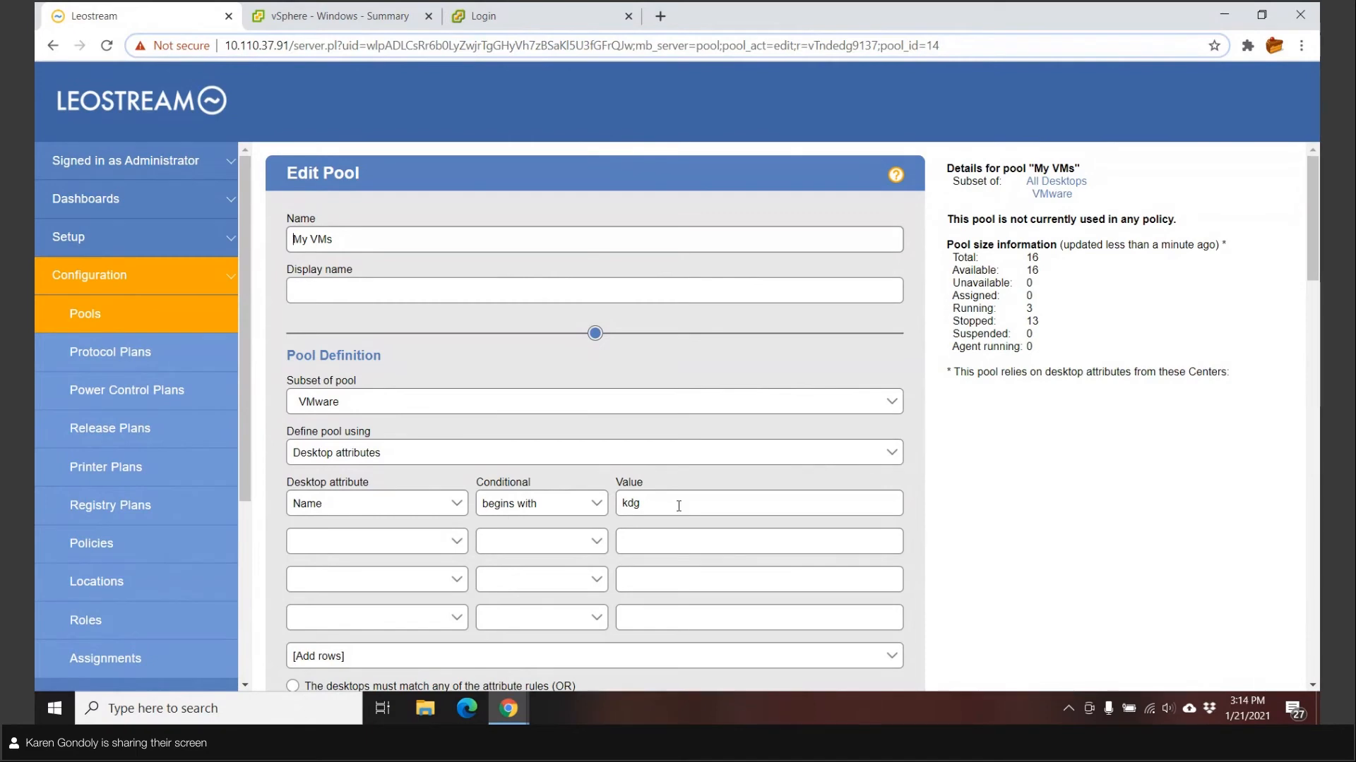
Scroll the My VMs edit form past Pool Definition and Logging to Provisioning
scroll(695, 508, down, 5)
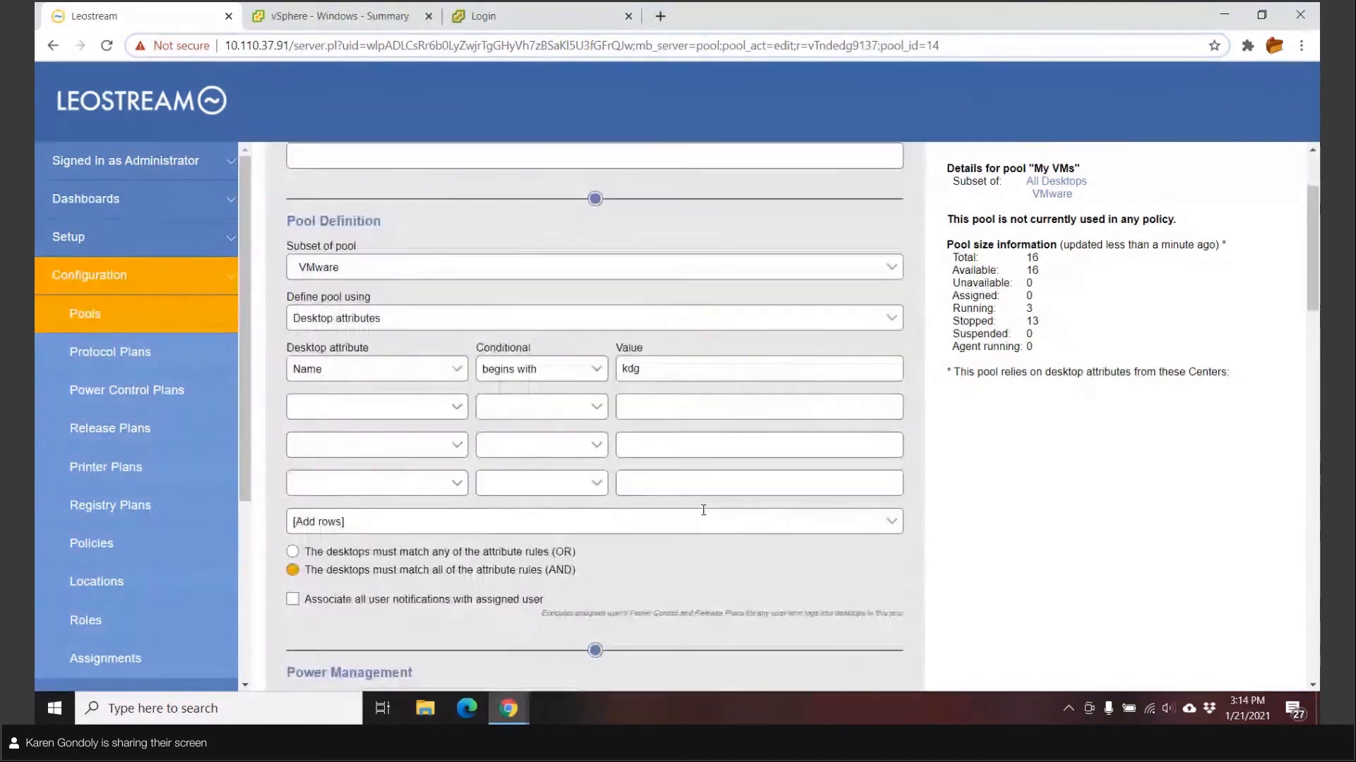
scroll(704, 509, down, 9)
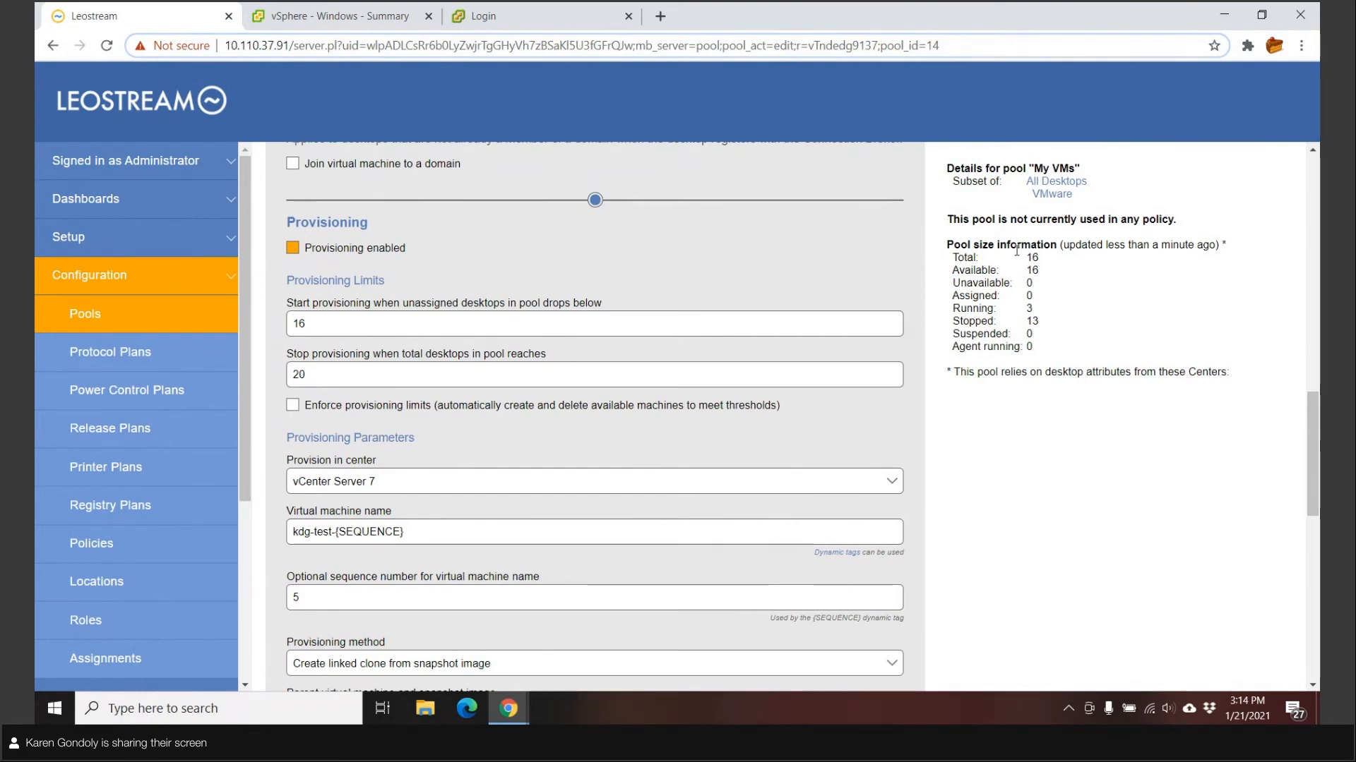
Change the start-provisioning threshold from 16 to 17 unassigned desktops
drag(957, 257, 1044, 283)
click(1042, 281)
click(389, 329)
key(BackSpace)
text(7)
Review the provisioning parameters: kdg-test-{SEQUENCE} naming with the sequence starting at 5
scroll(478, 330, down, 1)
scroll(478, 330, down, 3)
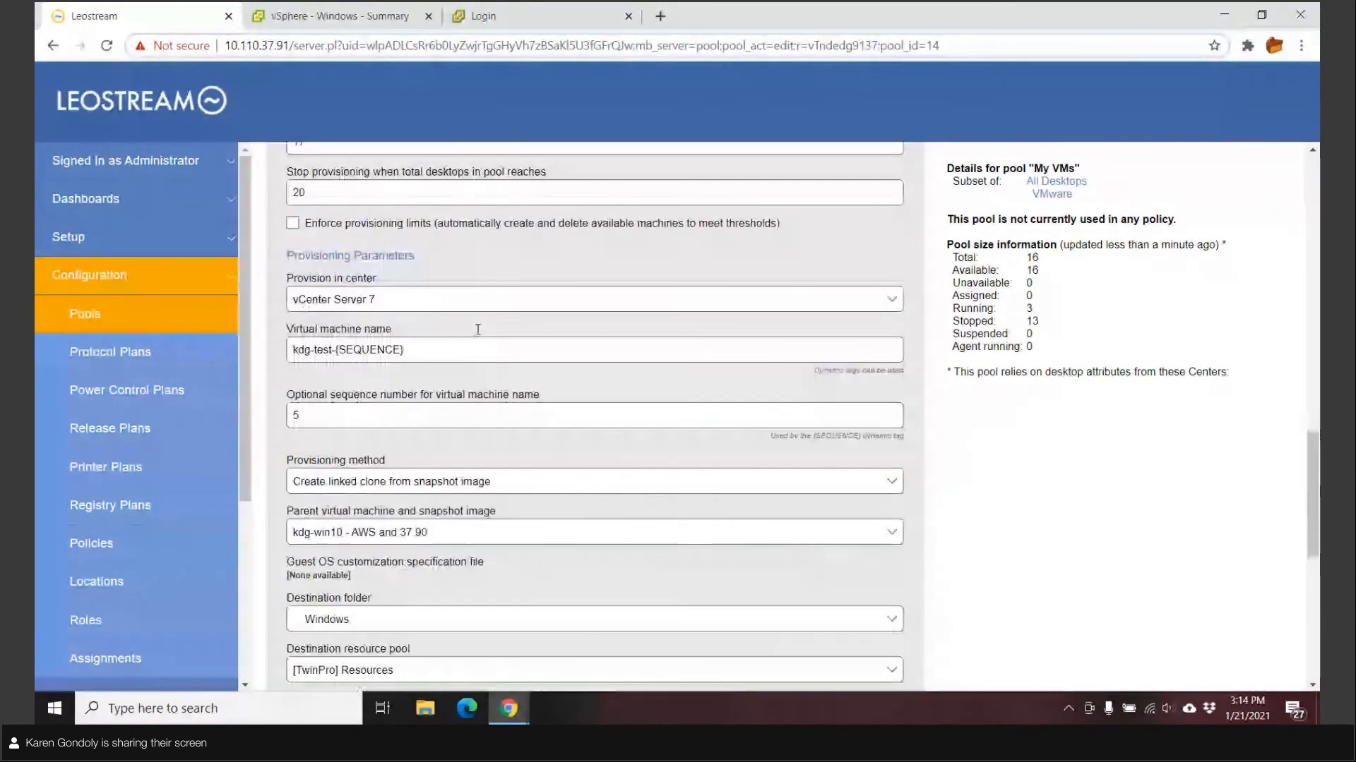
scroll(477, 327, down, 1)
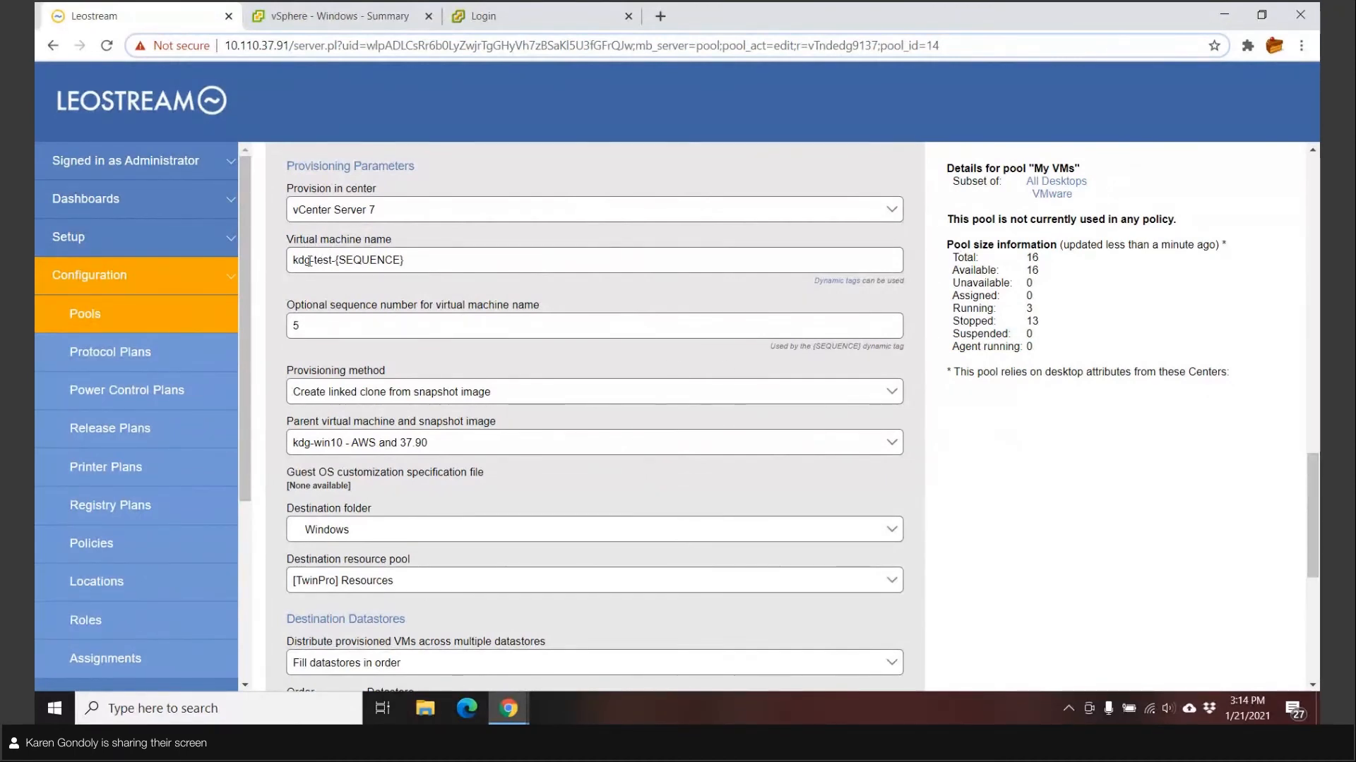
click(447, 256)
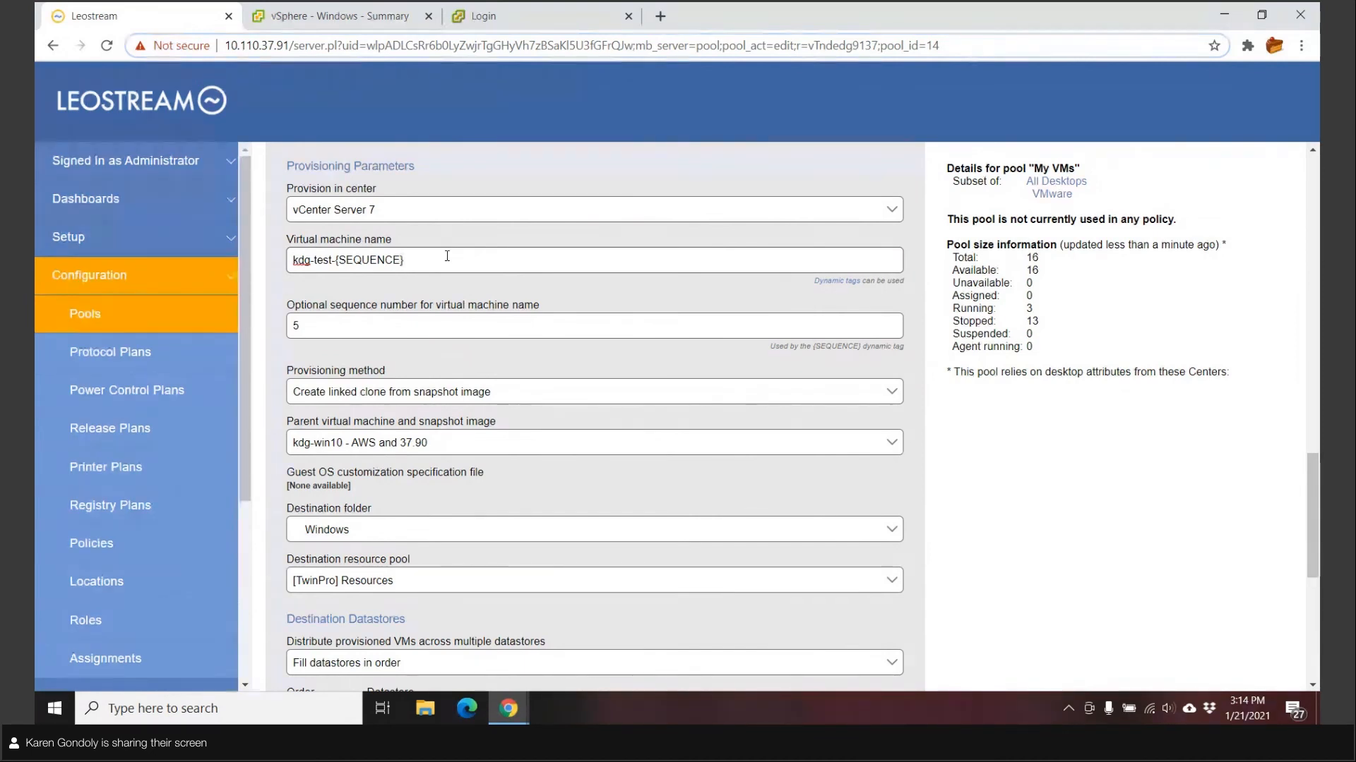
double_click(297, 326)
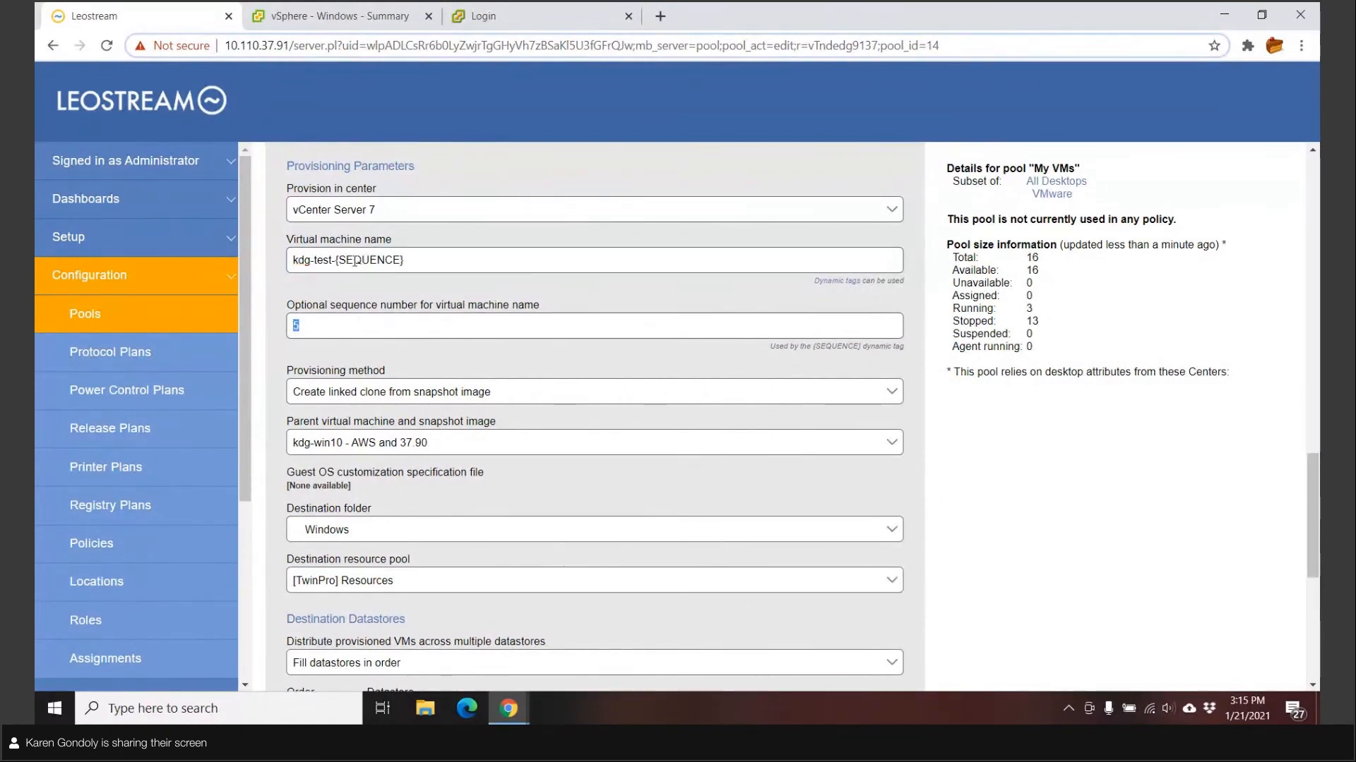
drag(337, 262, 401, 263)
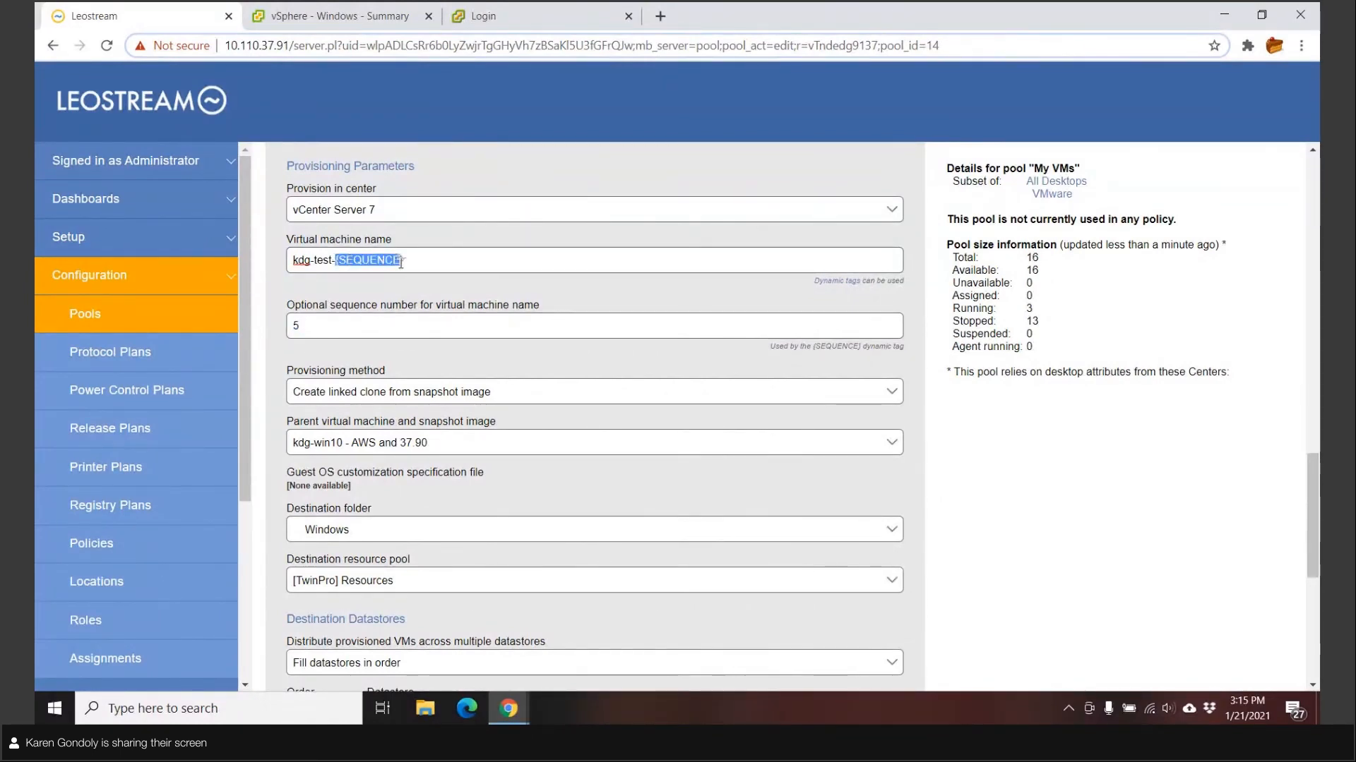
click(416, 260)
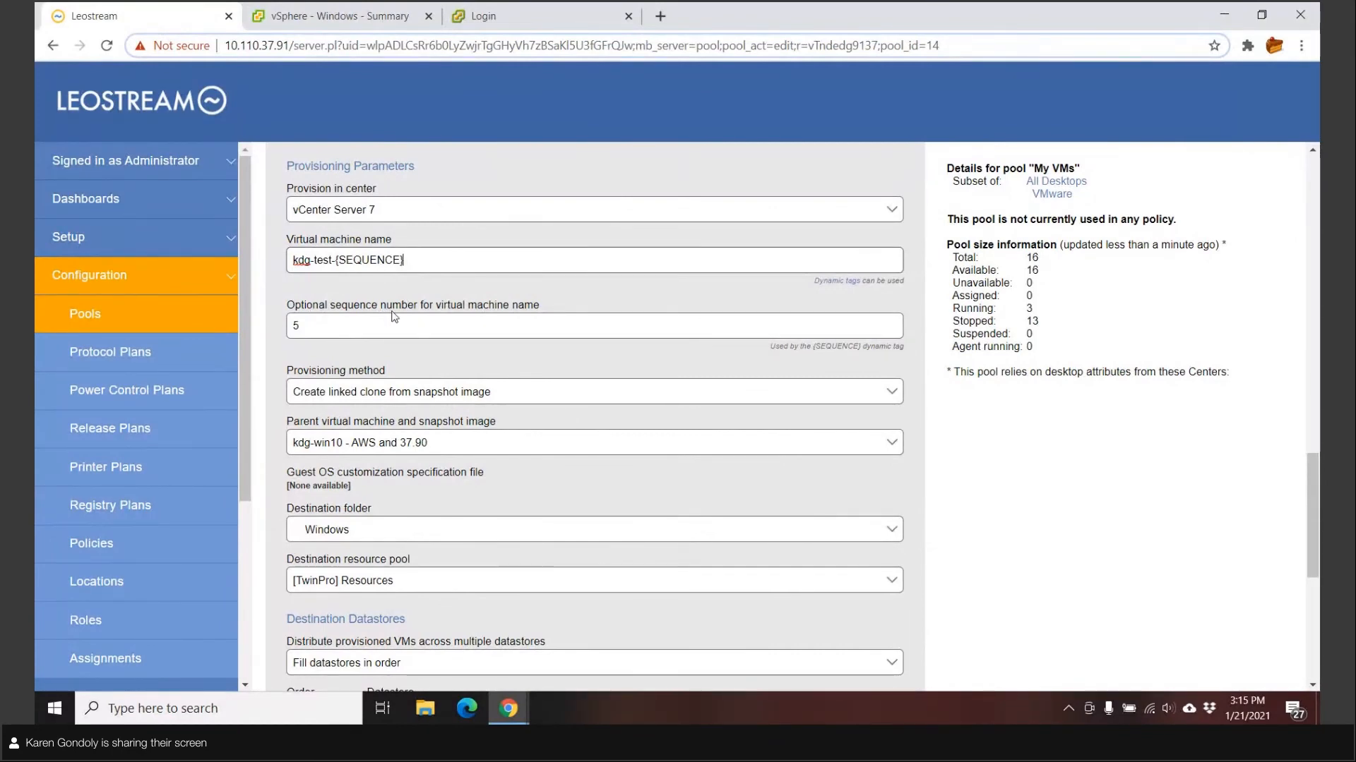
scroll(394, 316, down, 1)
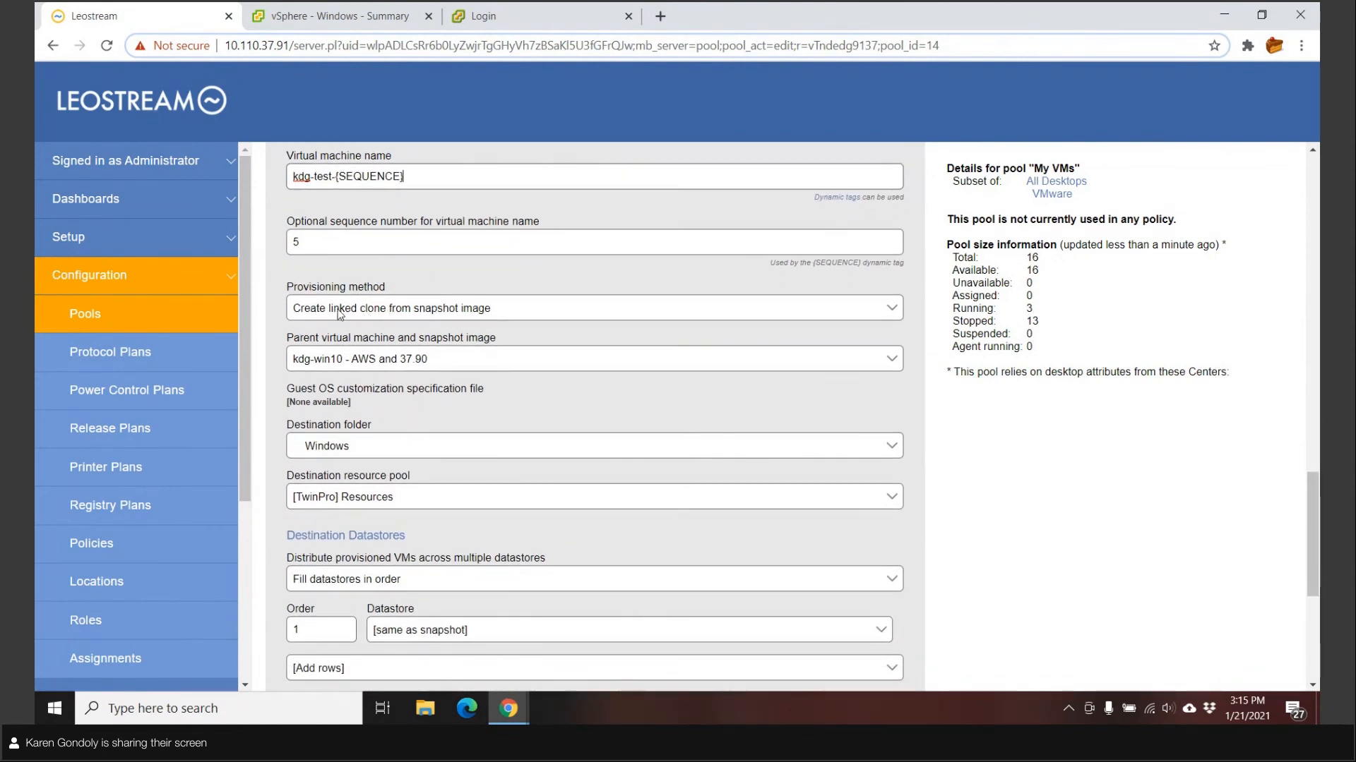
Keep linked clone from snapshot as provisioning method and kdg-win10 as parent VM
click(433, 314)
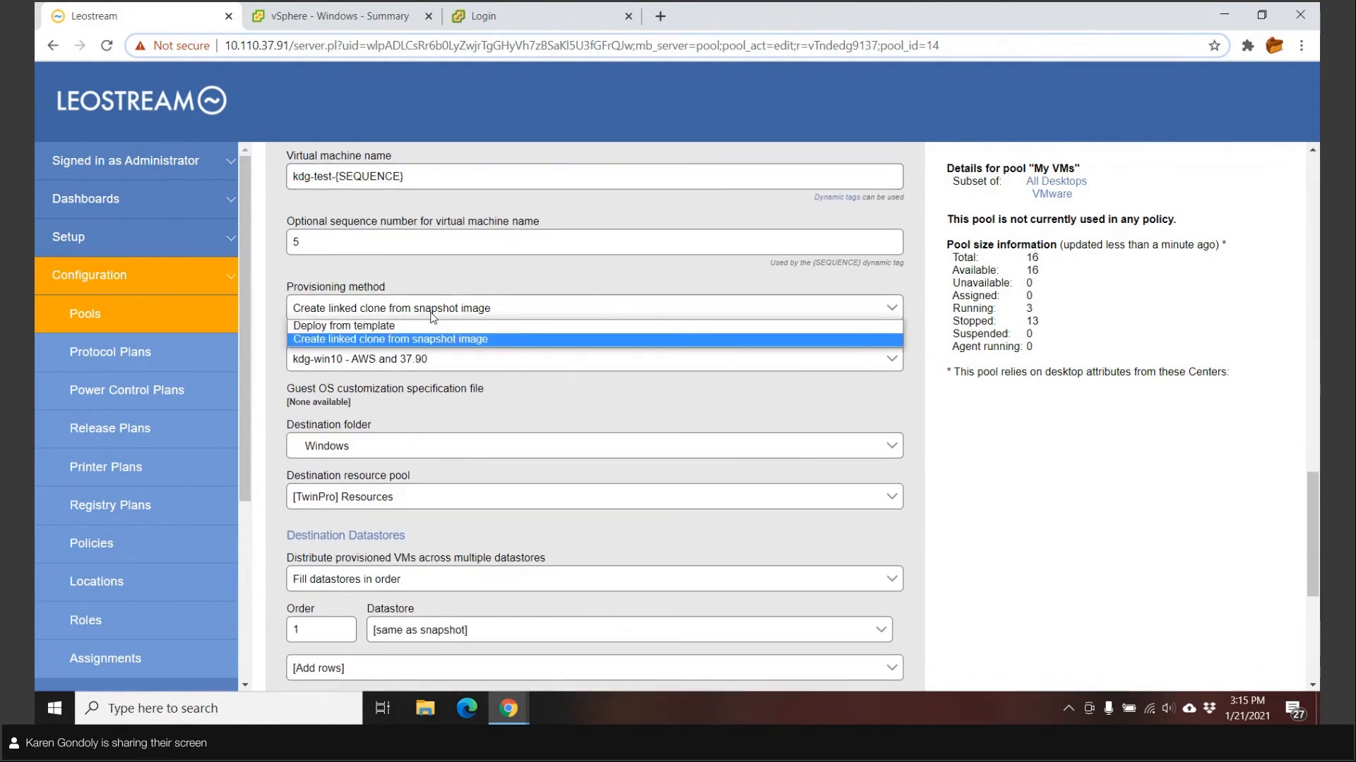
click(433, 315)
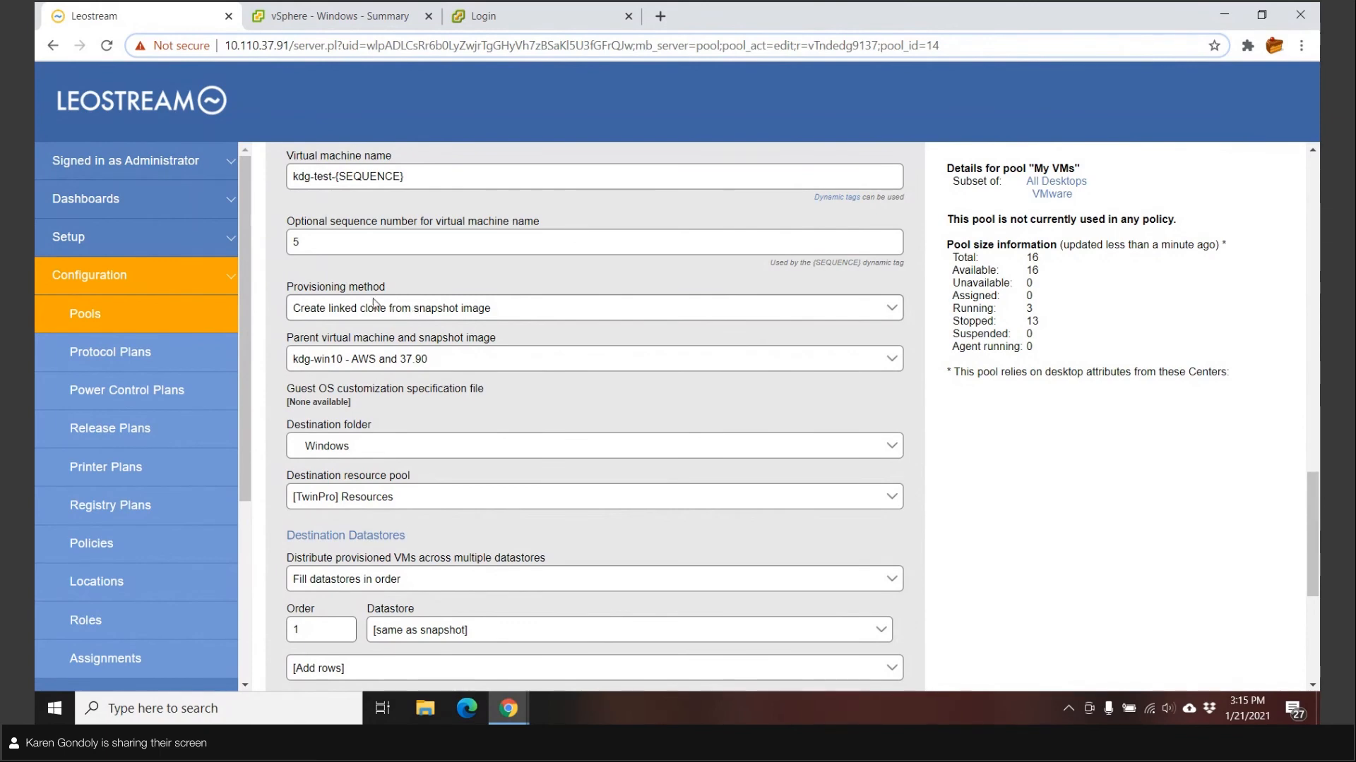
click(398, 366)
click(397, 364)
Save the My VMs pool settings and switch to the vSphere tab
scroll(455, 291, down, 3)
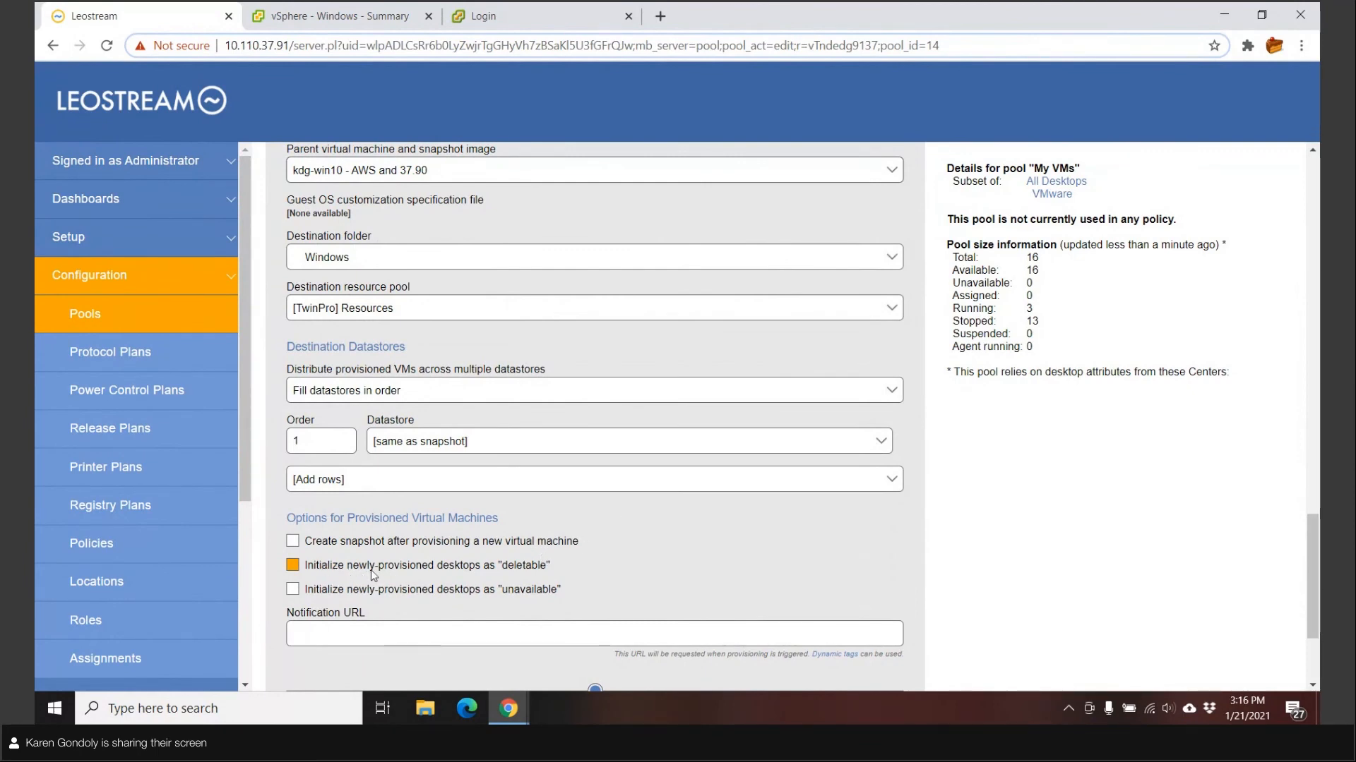
scroll(725, 562, down, 3)
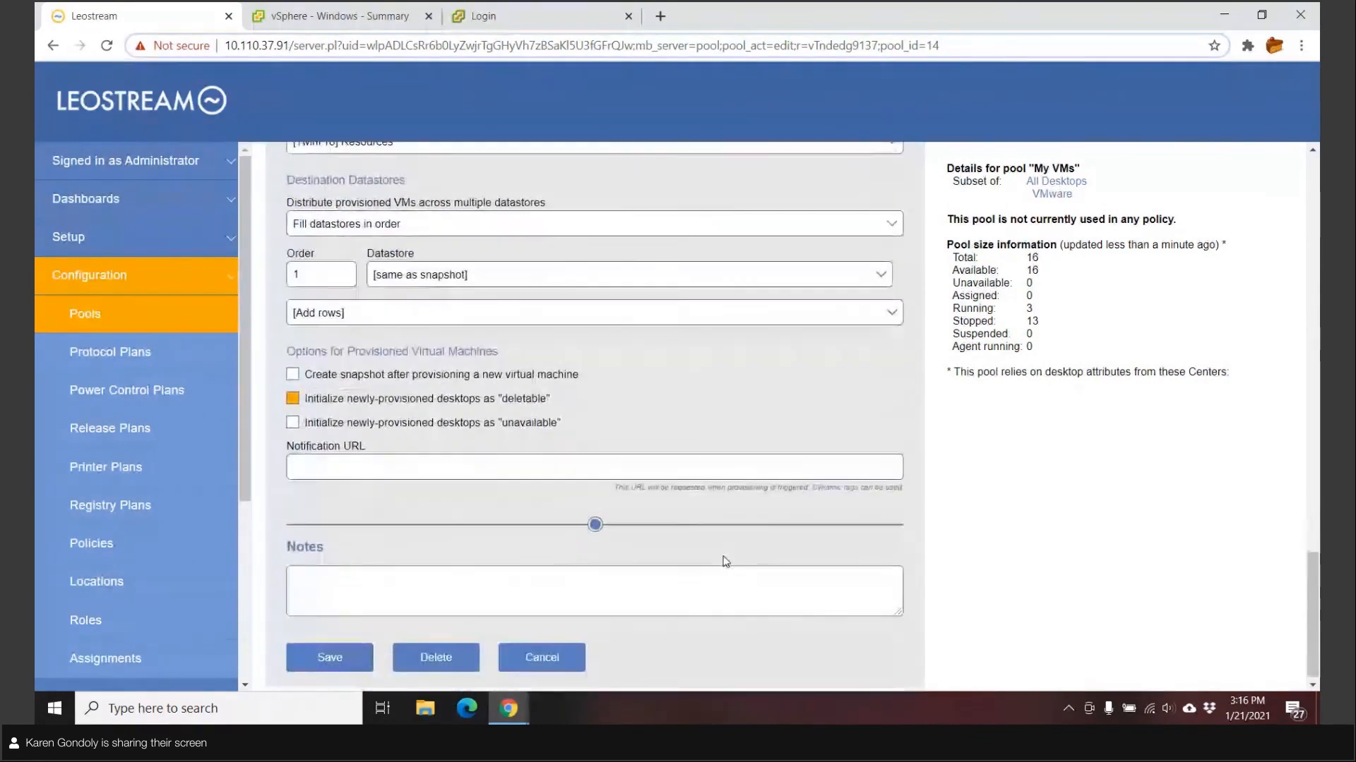
click(344, 654)
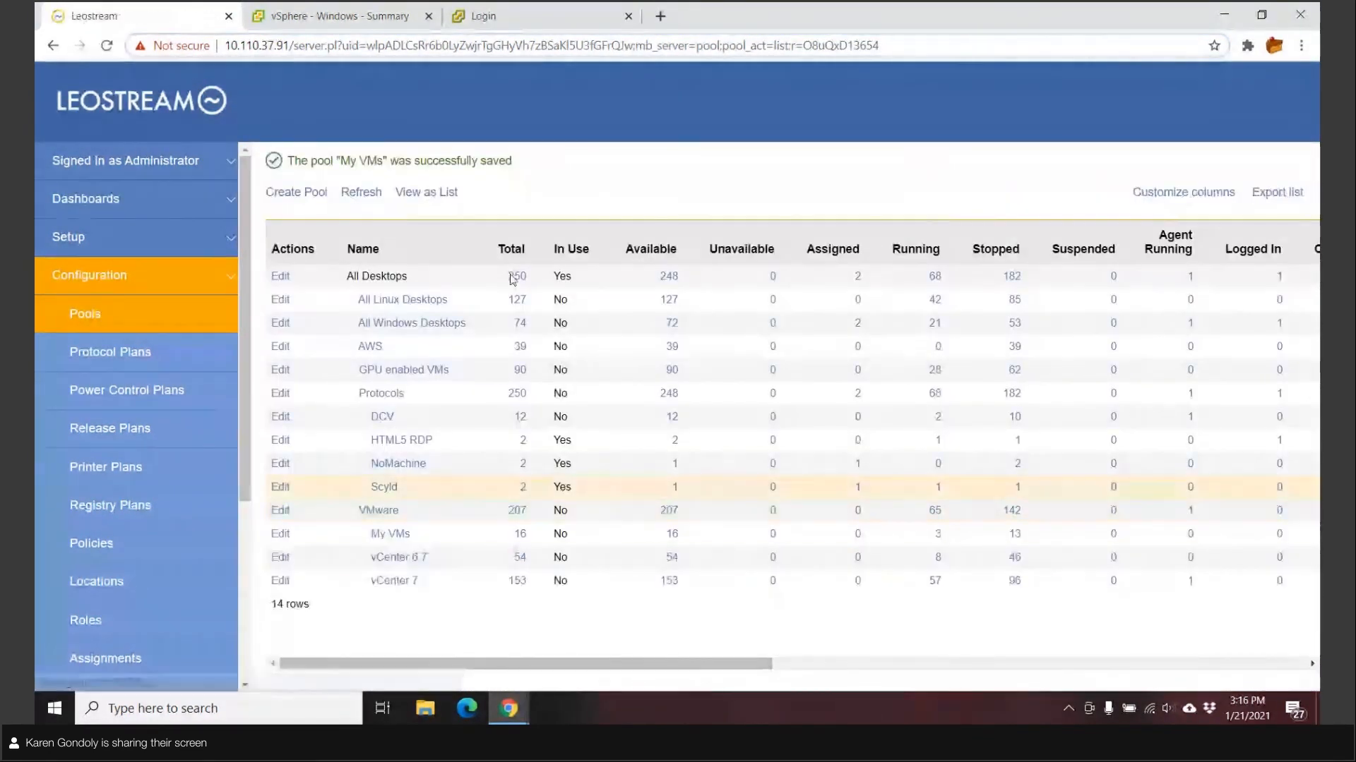
click(339, 15)
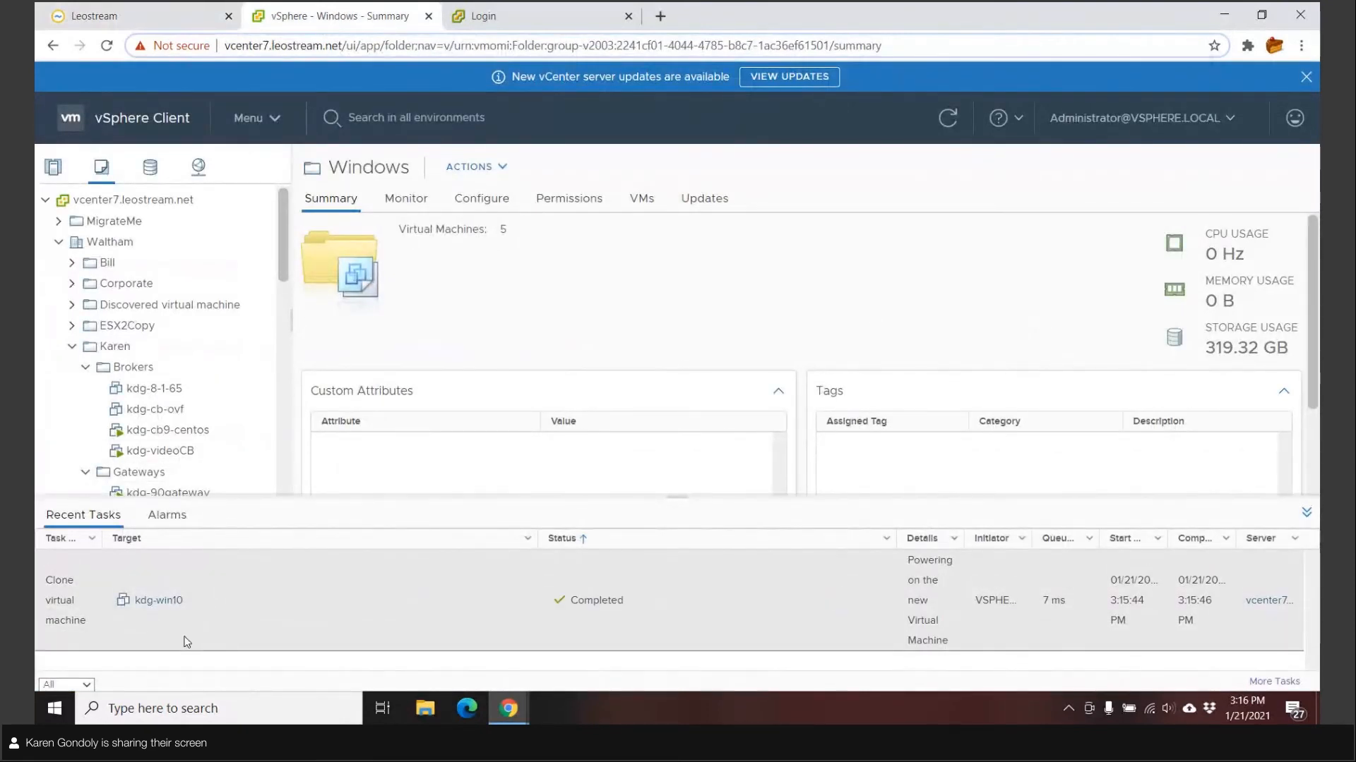
Find the new kdg-test-5 clone in vSphere's Windows folder, then go back to Leostream
scroll(158, 367, down, 4)
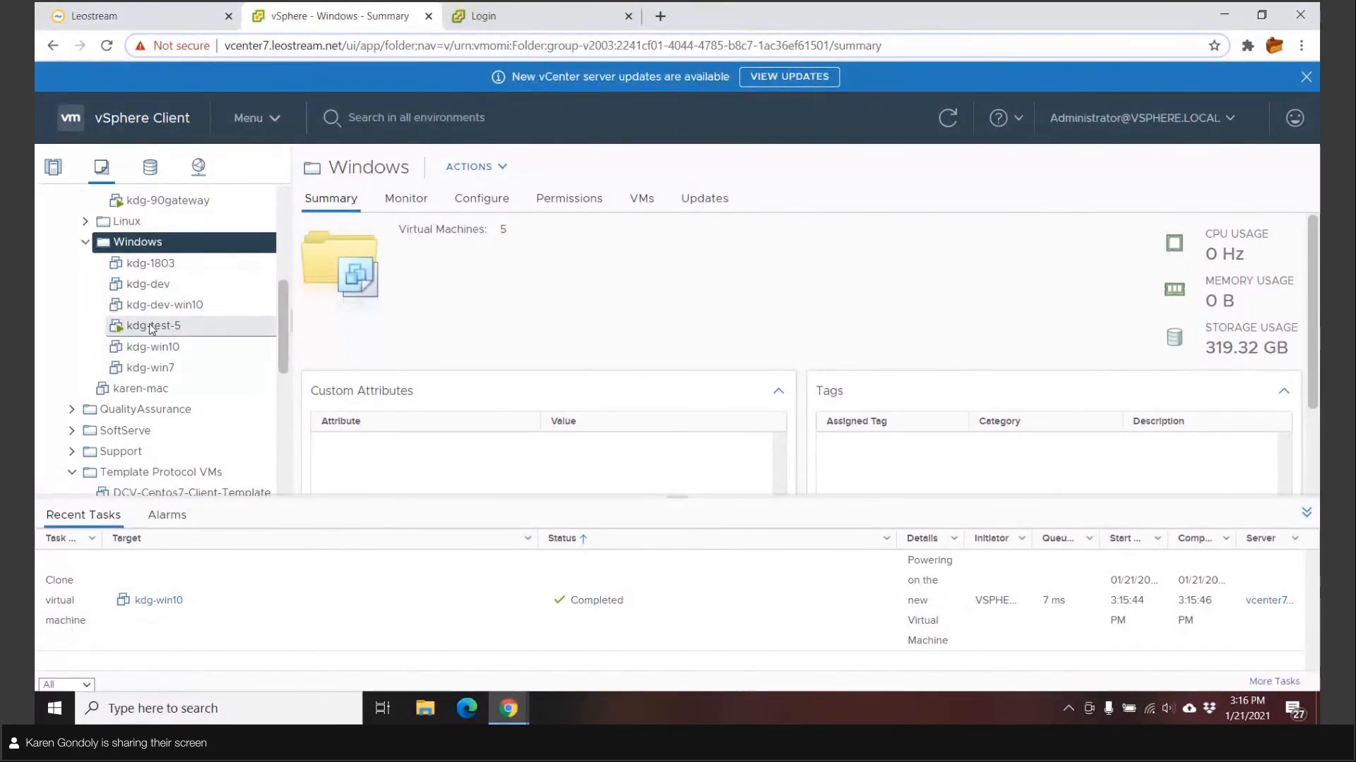
click(117, 15)
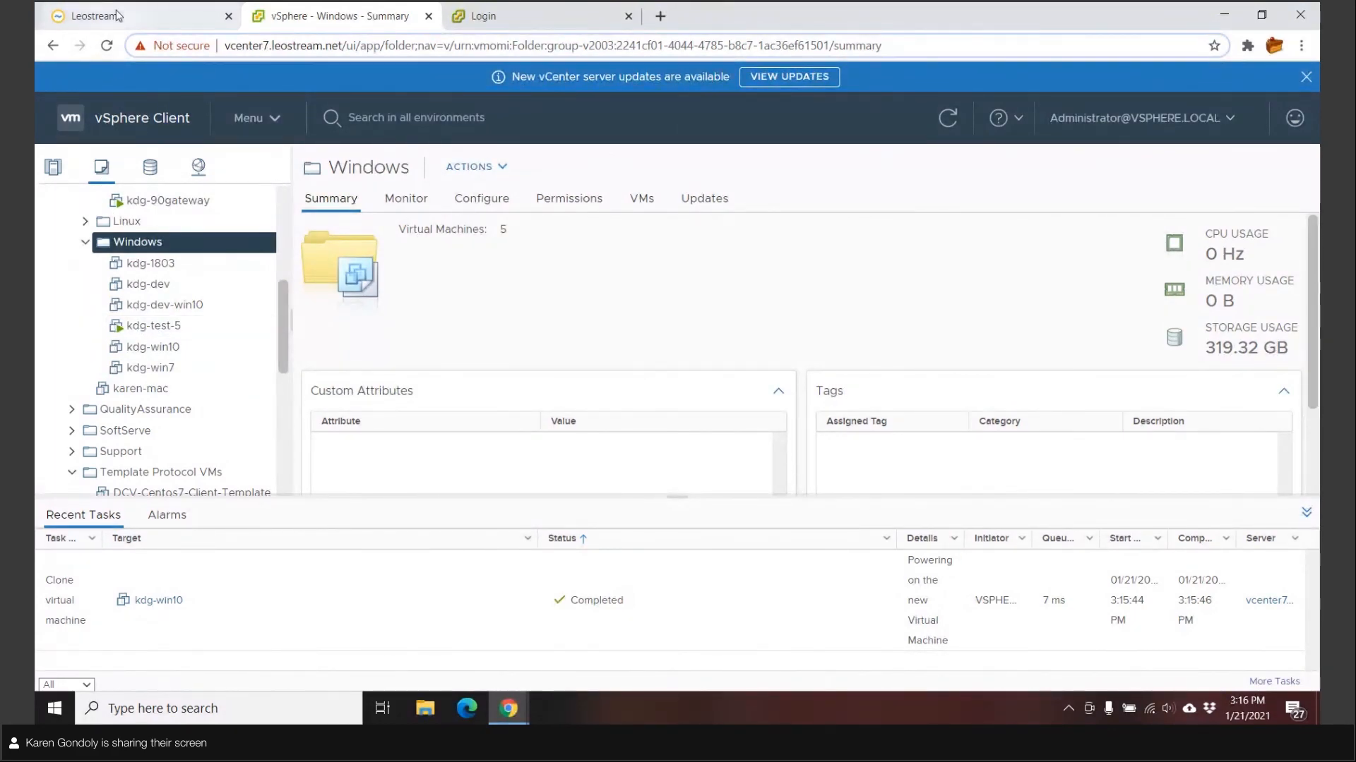